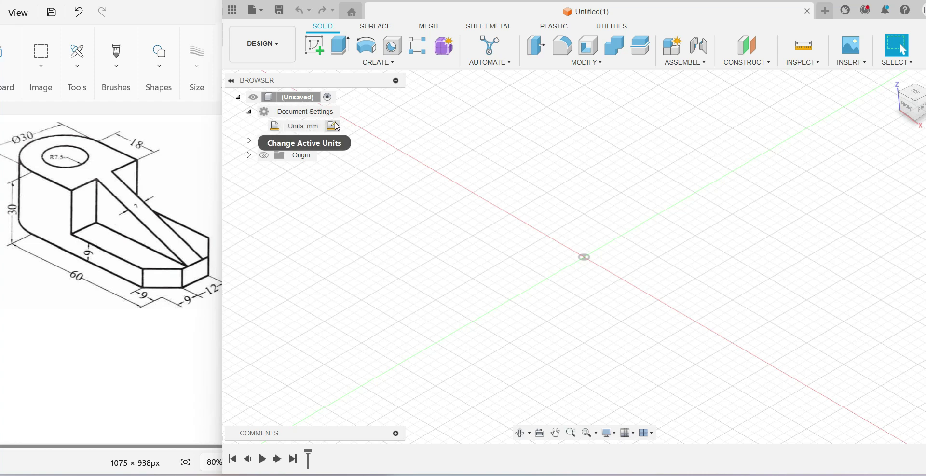
# - Show the origin planes and start a new sketch on the XY plane
pyautogui.click(263, 155)
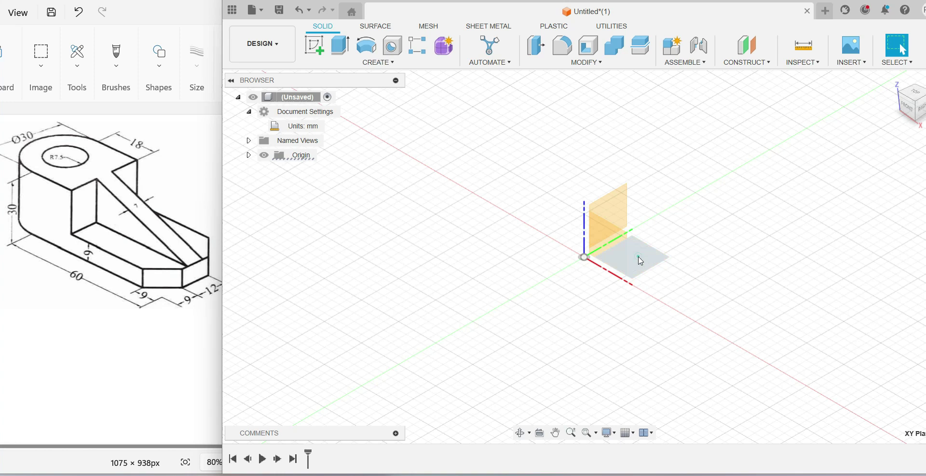
pyautogui.click(639, 259)
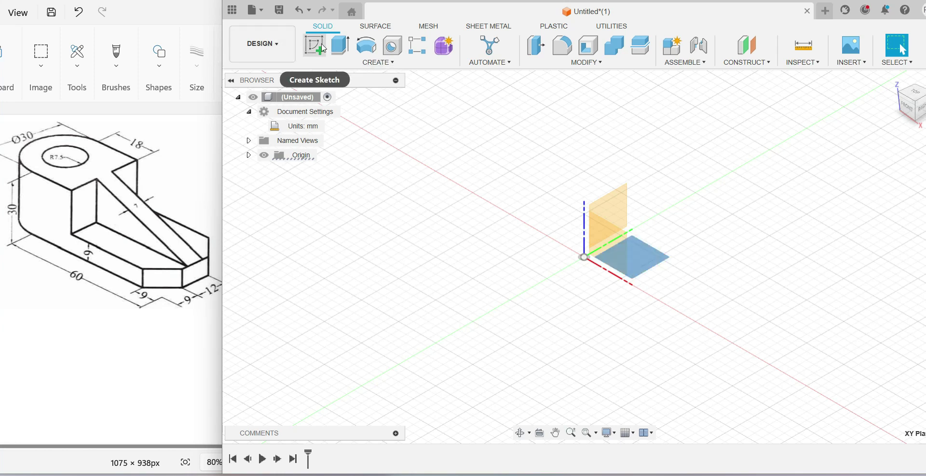
pyautogui.click(318, 48)
# - Draw a center-diameter circle about 133.6 mm in diameter, centred on the origin
pyautogui.click(366, 46)
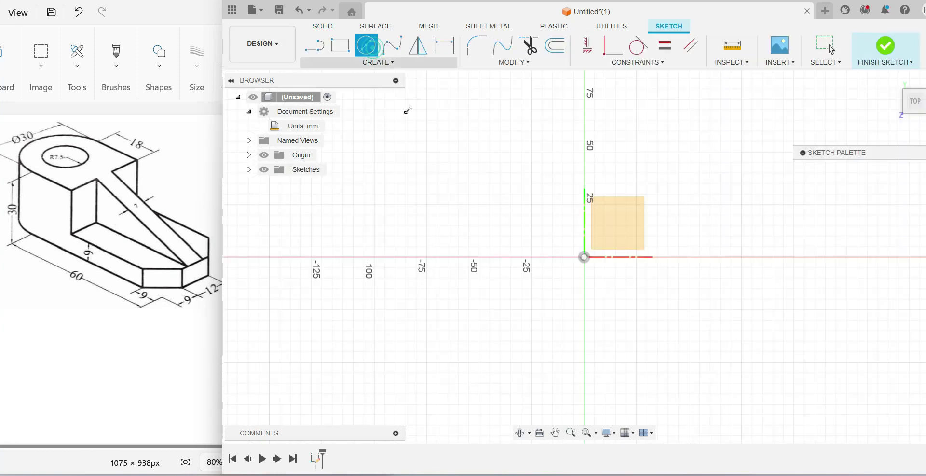
pyautogui.click(584, 257)
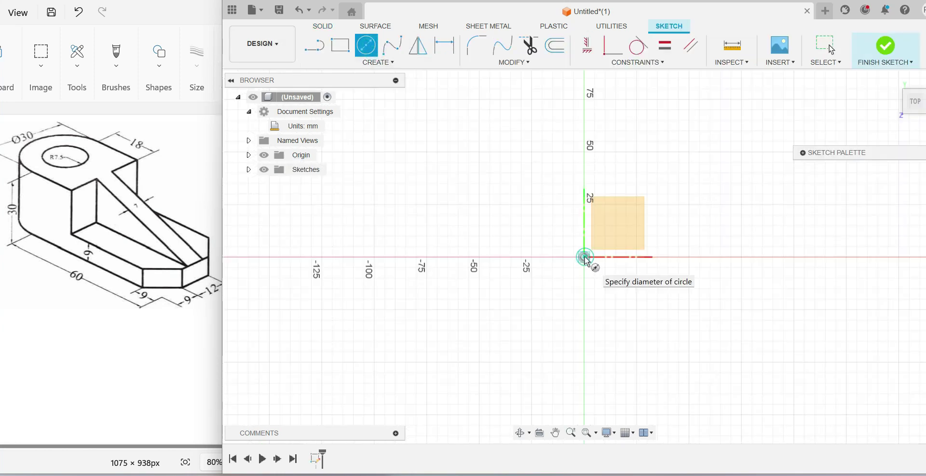
pyautogui.click(487, 160)
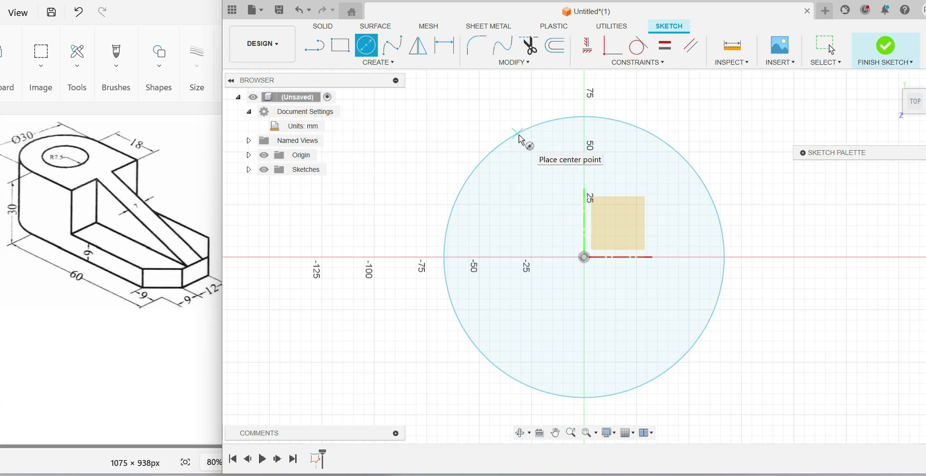
# - Dimension the circle's diameter to 30 mm
pyautogui.click(445, 53)
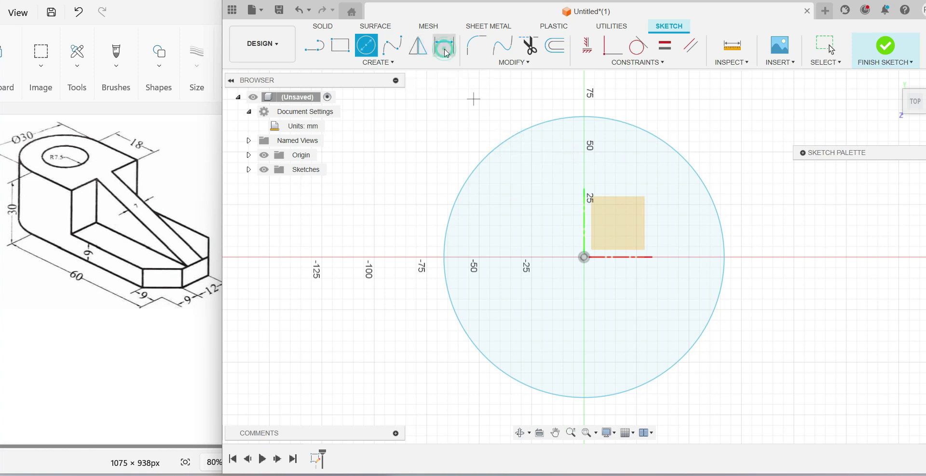
pyautogui.click(501, 145)
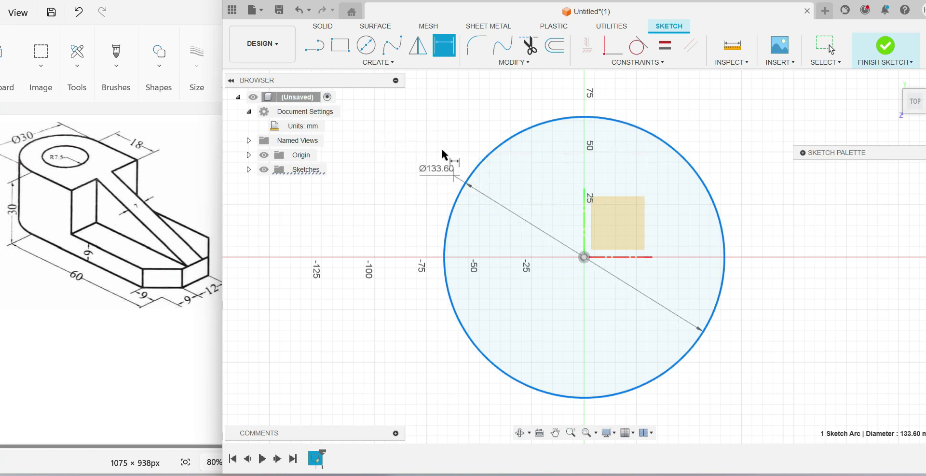
pyautogui.click(441, 151)
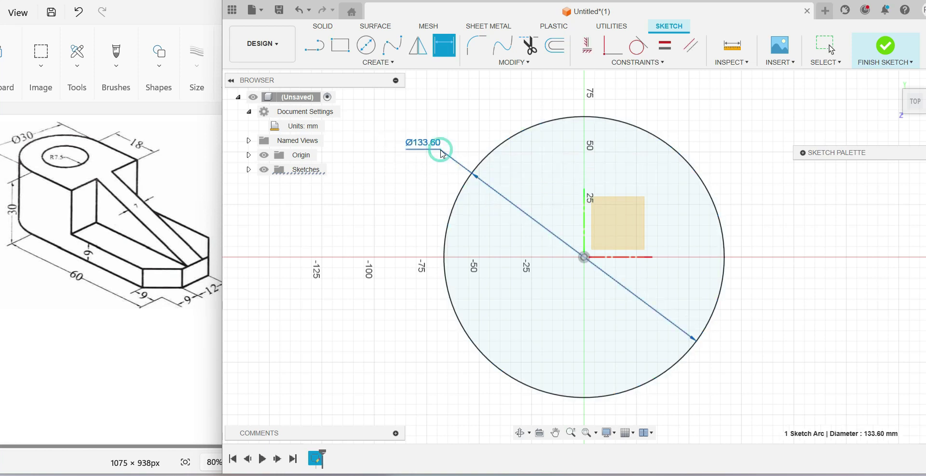
pyautogui.write('6')
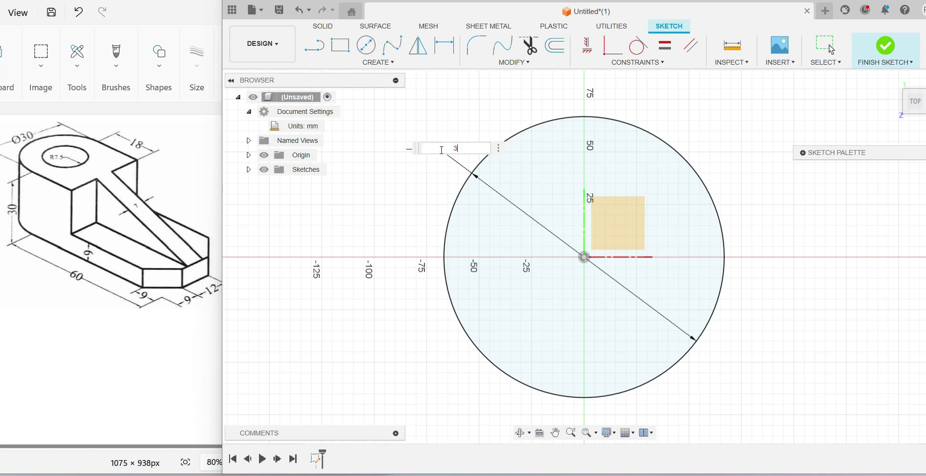
pyautogui.press('Return')
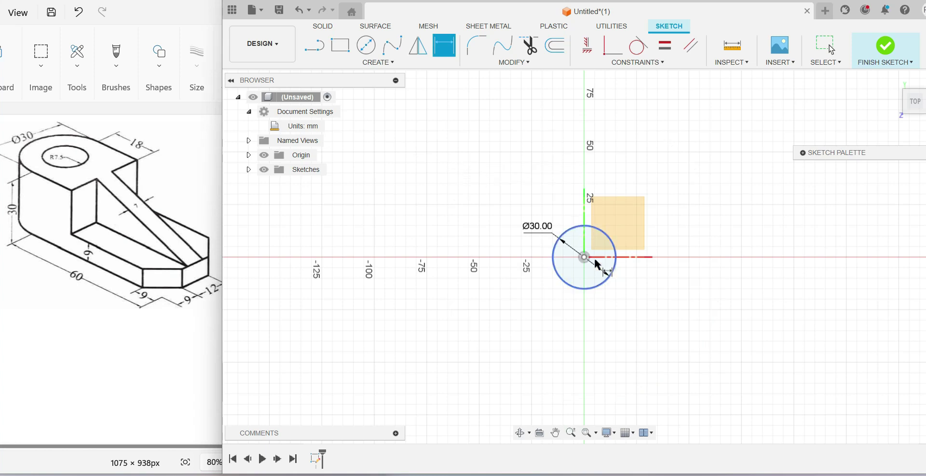
# - Draw a rectangle 60 mm long and 30 mm high, starting from the circle's lowest point and extending along the positive X direction
pyautogui.scroll(5, 603, 260)
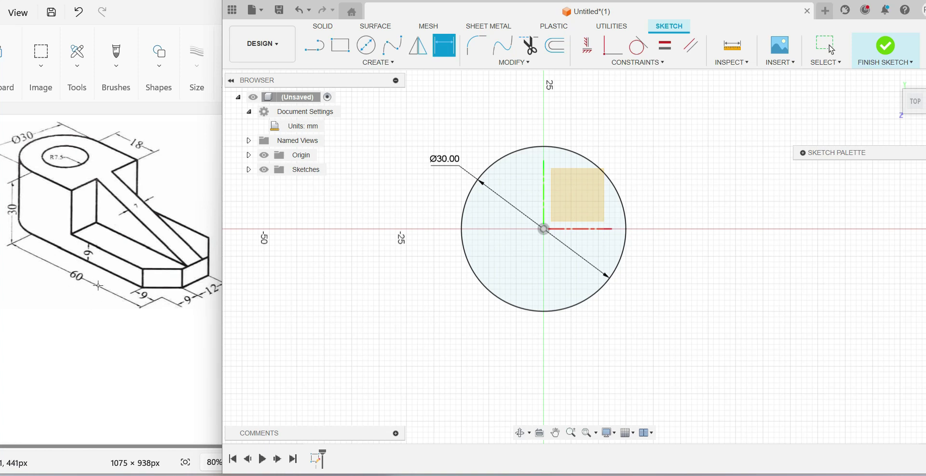
pyautogui.click(343, 46)
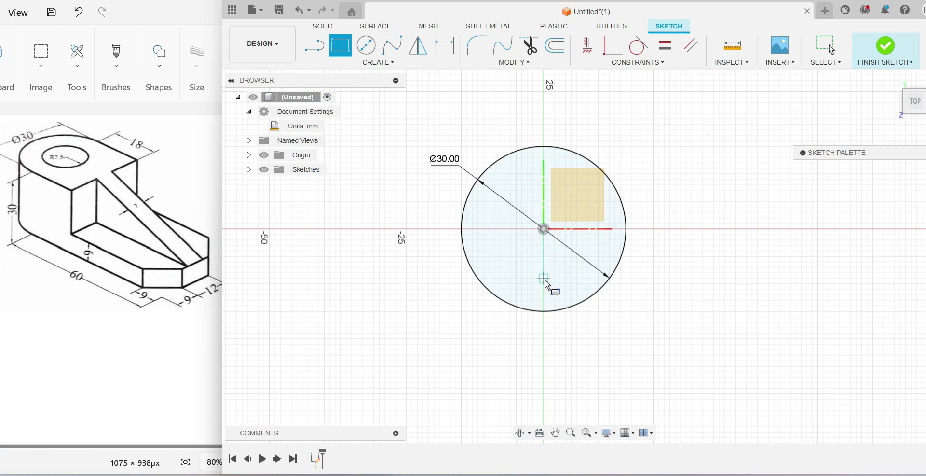
pyautogui.click(544, 311)
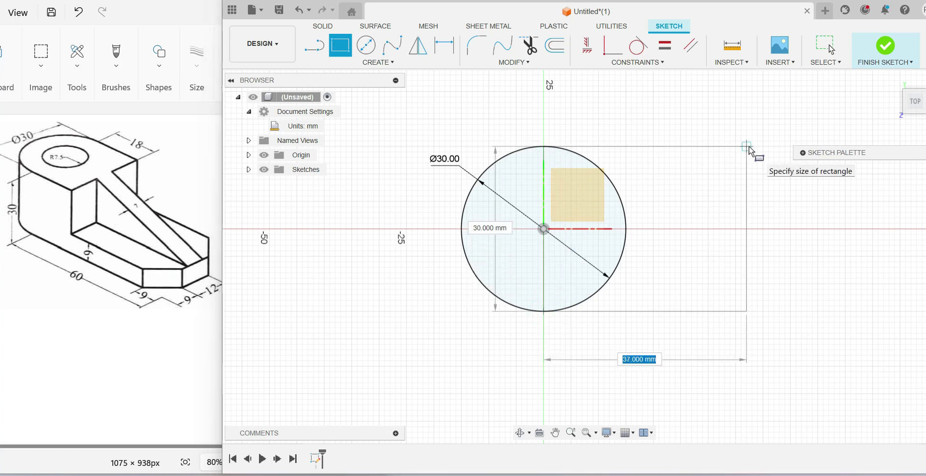
pyautogui.write('60')
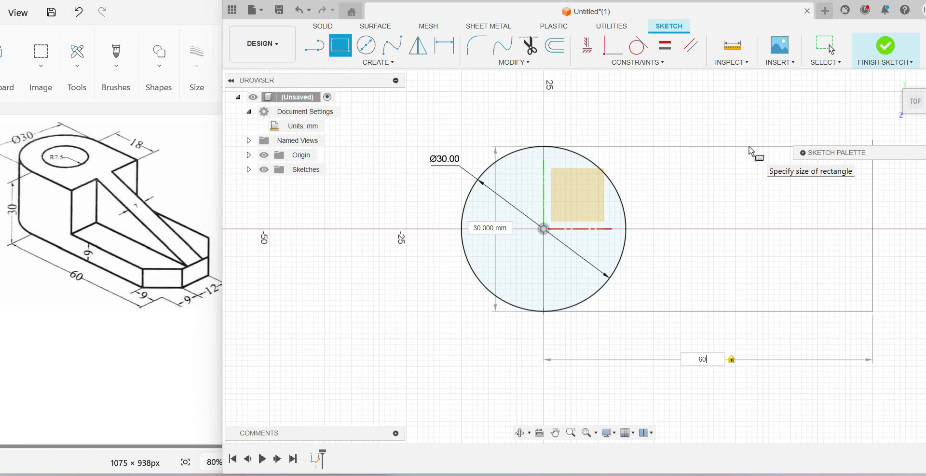
pyautogui.press('Tab')
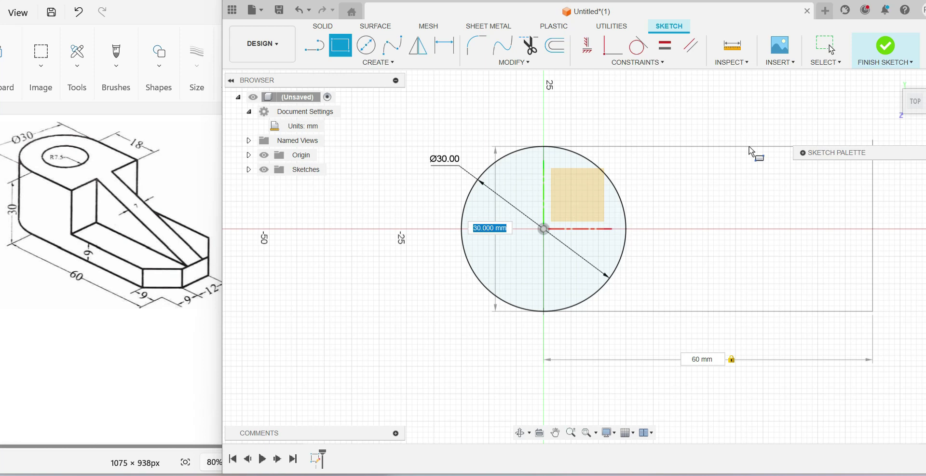
pyautogui.press('Return')
pyautogui.press('Escape')
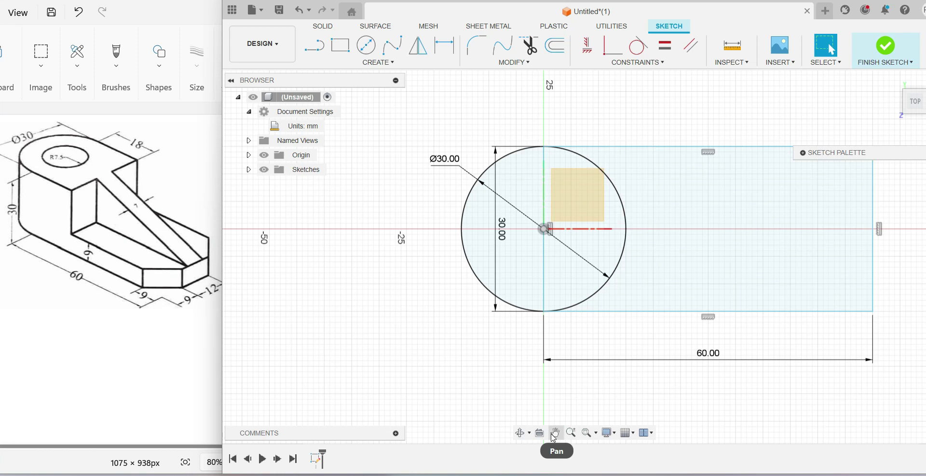
# - Trim the rectangle's edge through the origin and the circle's half inside the rectangle, leaving a single round-ended outline
pyautogui.click(555, 432)
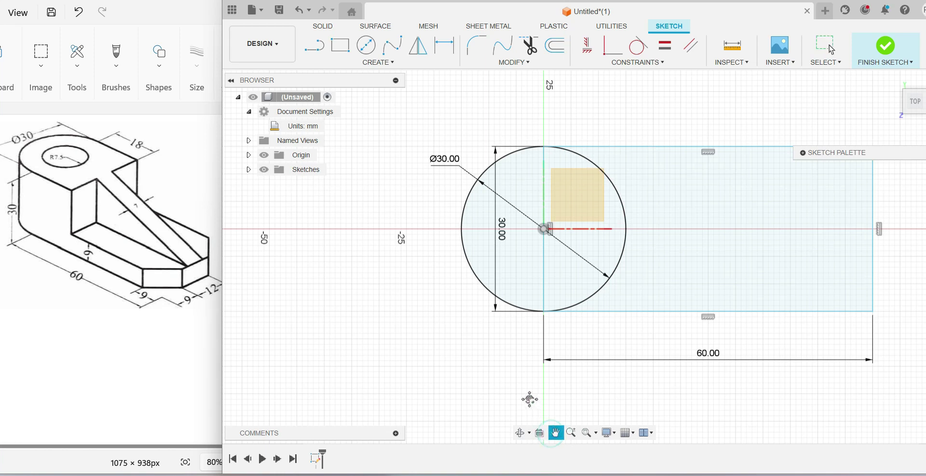
pyautogui.moveTo(529, 393)
pyautogui.mouseDown()
pyautogui.moveTo(459, 378)
pyautogui.moveTo(392, 384)
pyautogui.moveTo(387, 410)
pyautogui.mouseUp()
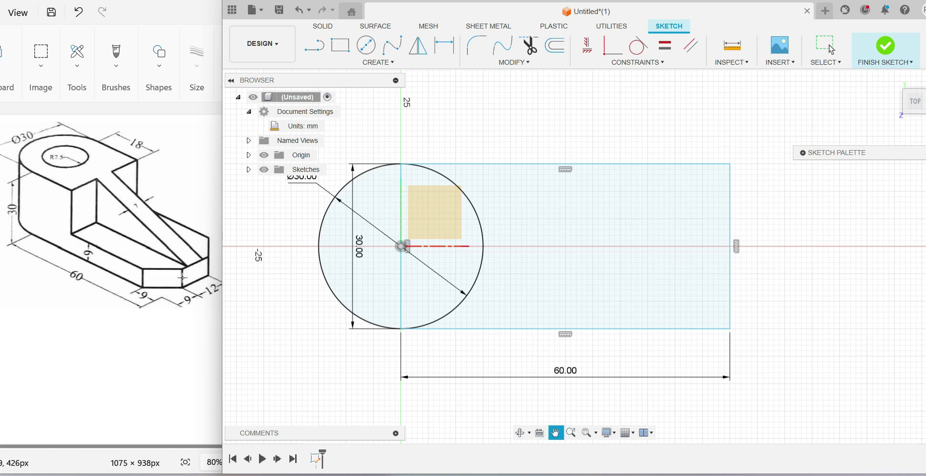
pyautogui.press('Escape')
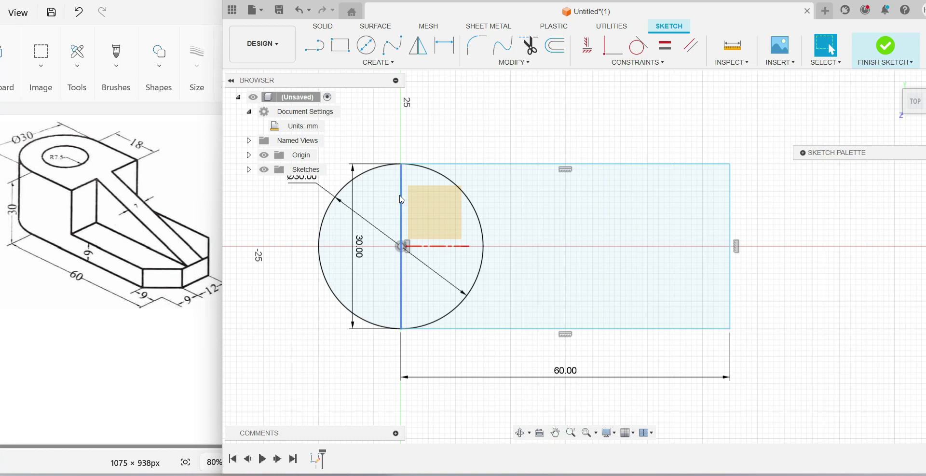
pyautogui.click(531, 53)
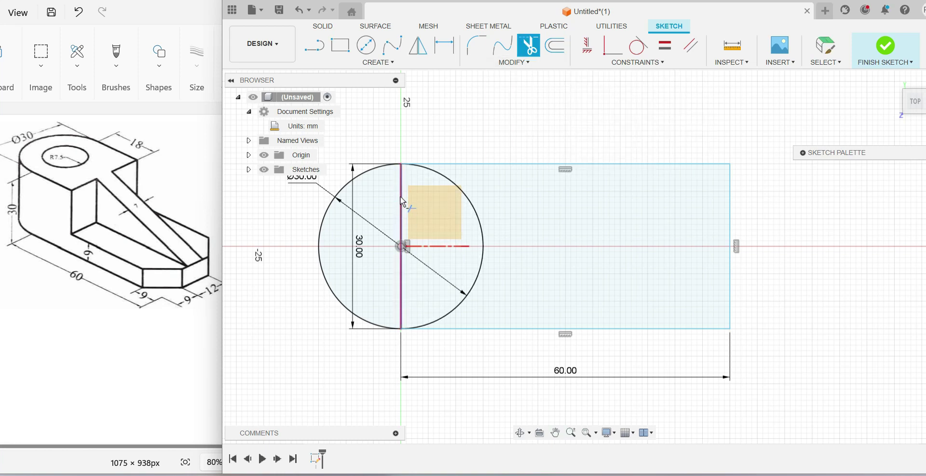
pyautogui.click(402, 202)
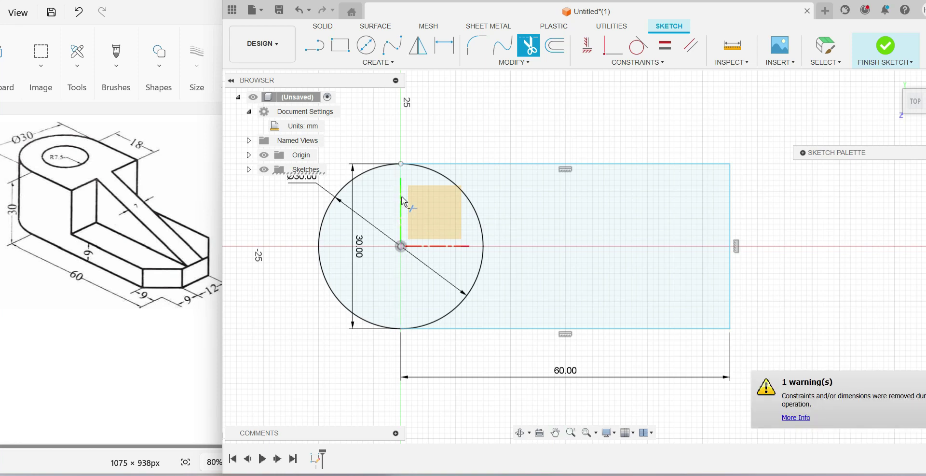
pyautogui.click(477, 216)
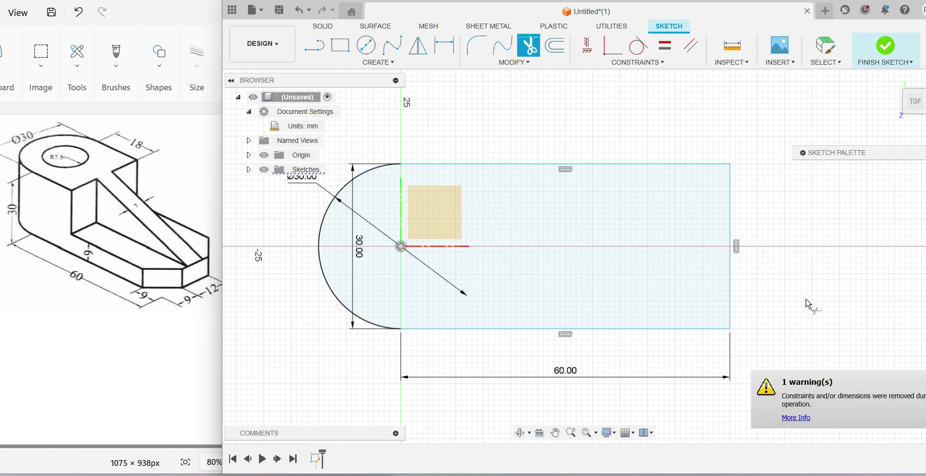
pyautogui.press('Escape')
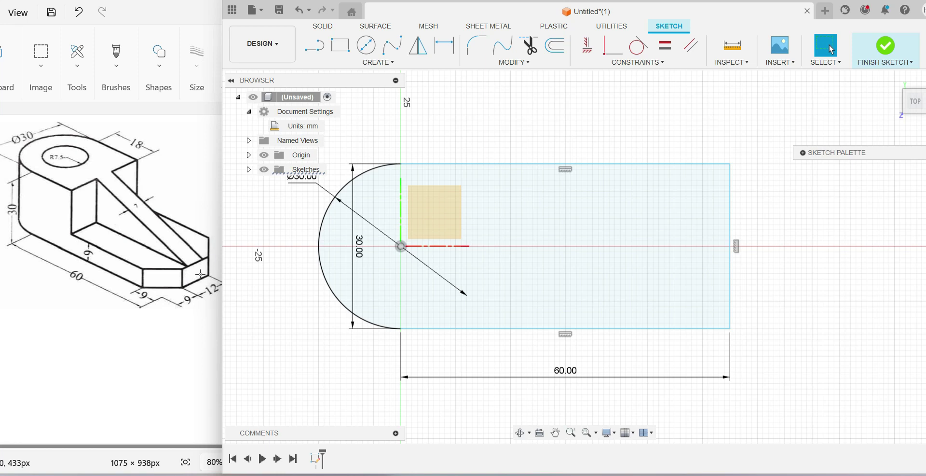
# - Draw a diagonal line about 13.2 mm long across the lower corner of the outline's straight end
pyautogui.press('l')
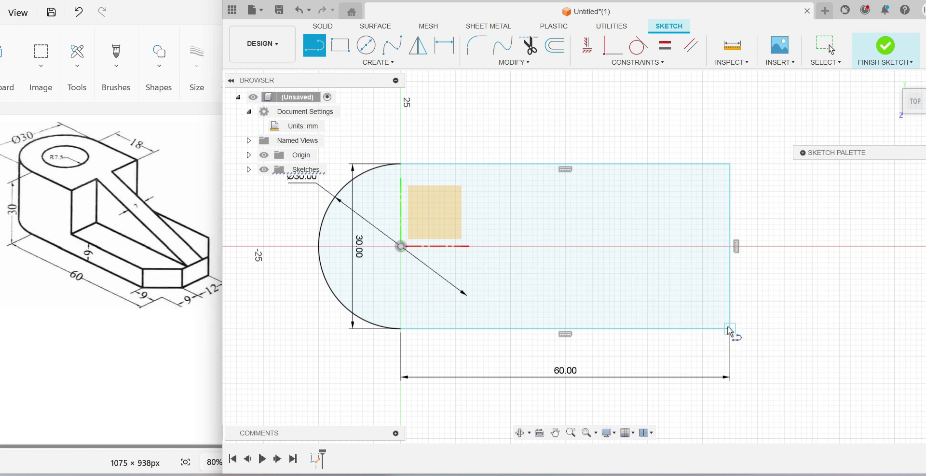
pyautogui.click(674, 329)
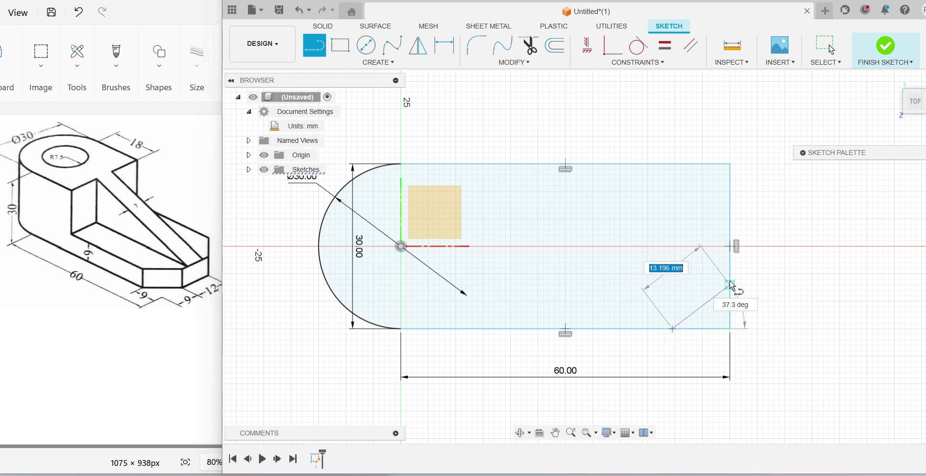
pyautogui.click(729, 281)
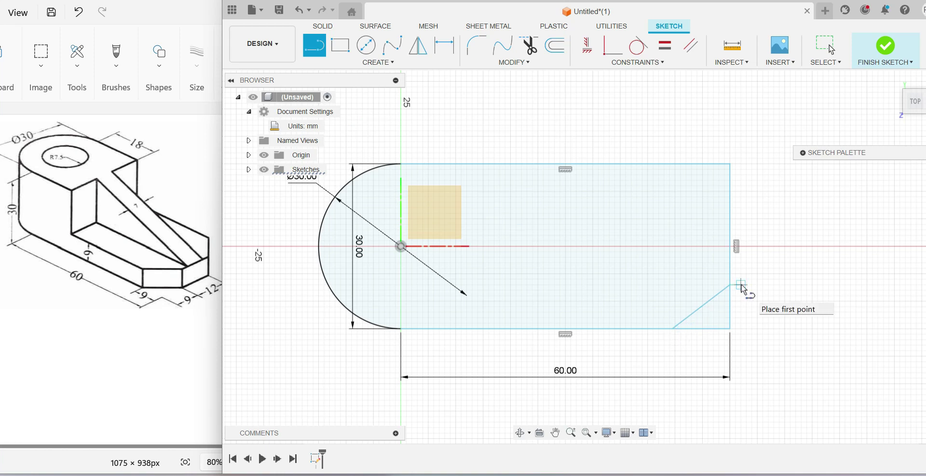
# - Dimension the horizontal distance between the diagonal line's two endpoints to 9 mm
pyautogui.click(445, 50)
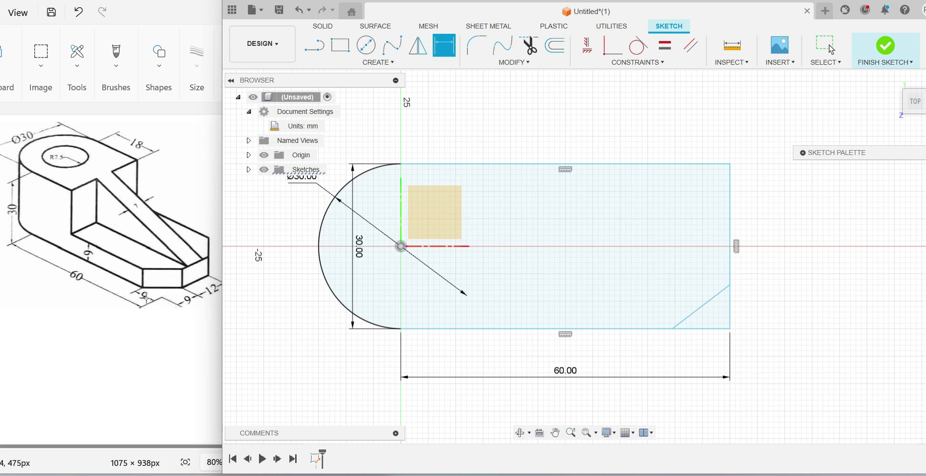
pyautogui.click(672, 327)
pyautogui.click(730, 285)
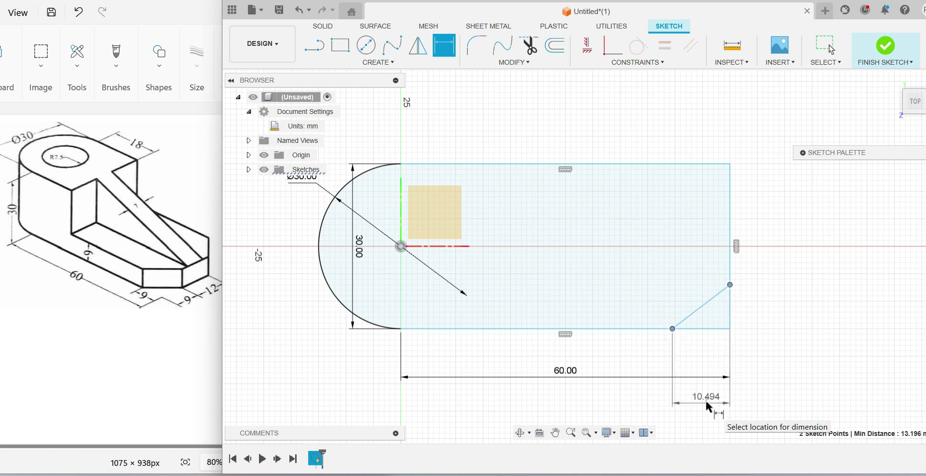
pyautogui.click(705, 399)
pyautogui.write('9')
pyautogui.press('Return')
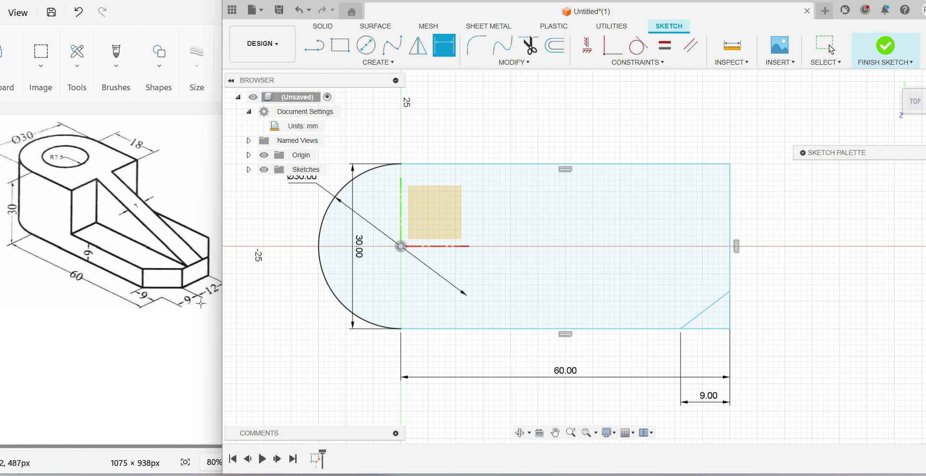
# - Dimension the vertical distance from the outline's lower corner to the diagonal line's upper endpoint to 9 mm
pyautogui.click(730, 328)
pyautogui.click(730, 291)
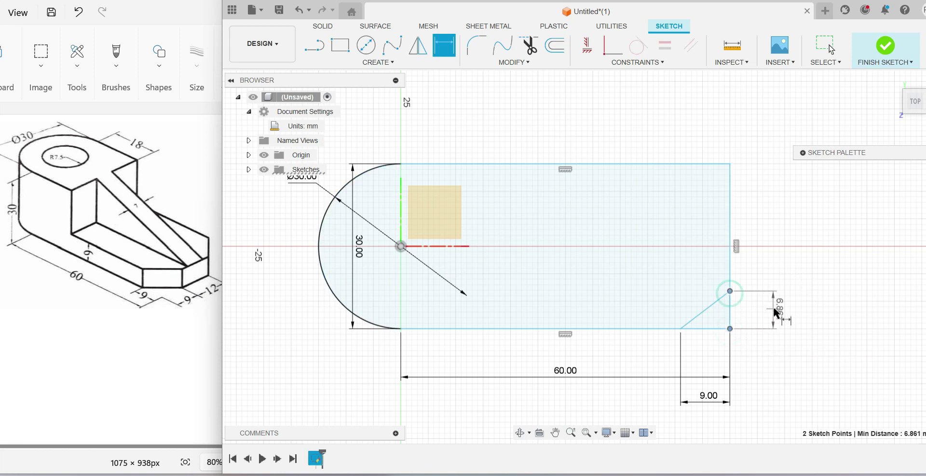
pyautogui.click(776, 309)
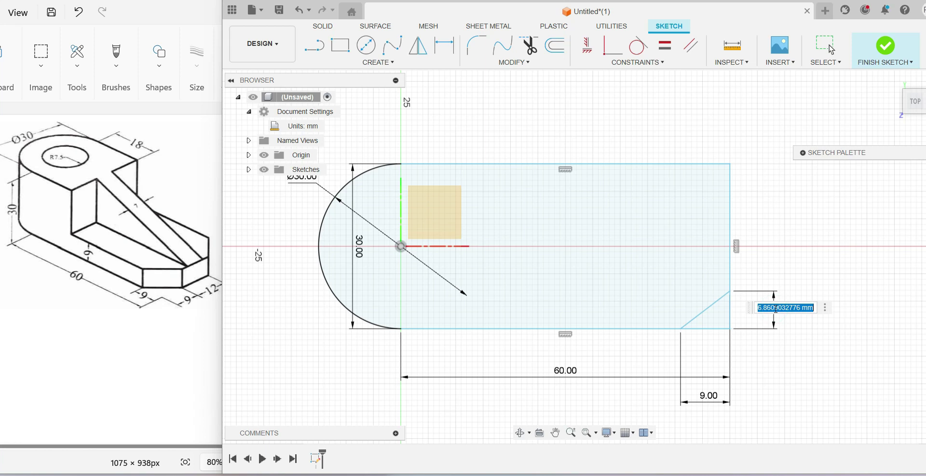
pyautogui.write('9')
pyautogui.press('Return')
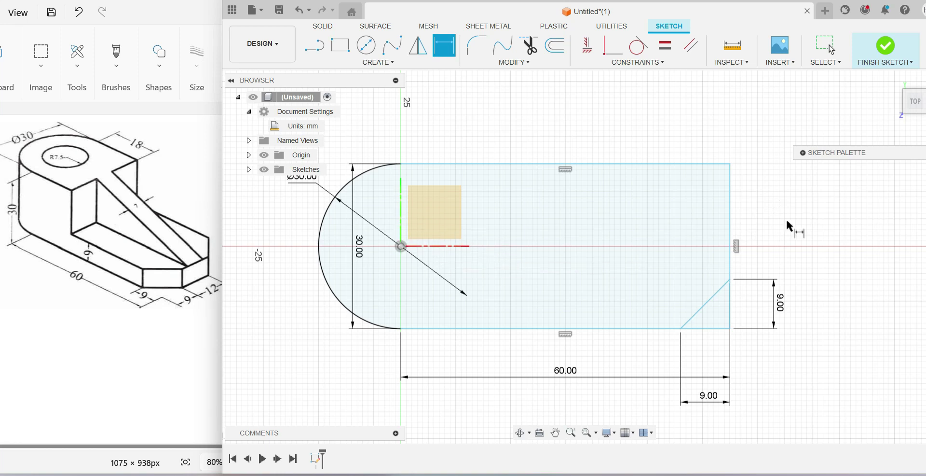
# - Draw a horizontal line about 89 mm long from the origin past the outline's straight end and select it
pyautogui.click(313, 45)
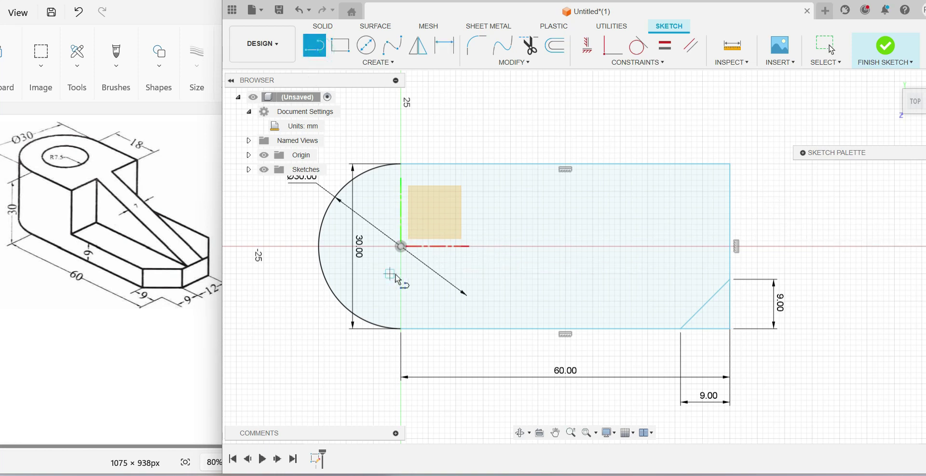
pyautogui.click(400, 246)
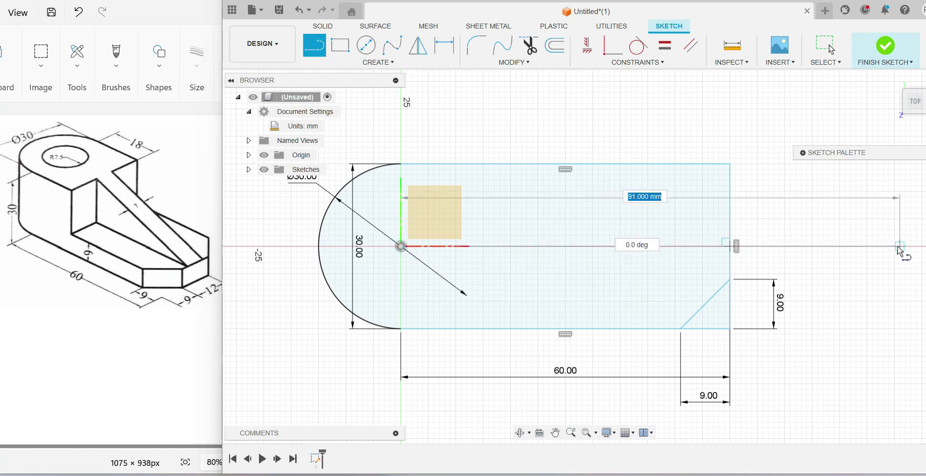
pyautogui.press('Escape')
pyautogui.click(865, 247)
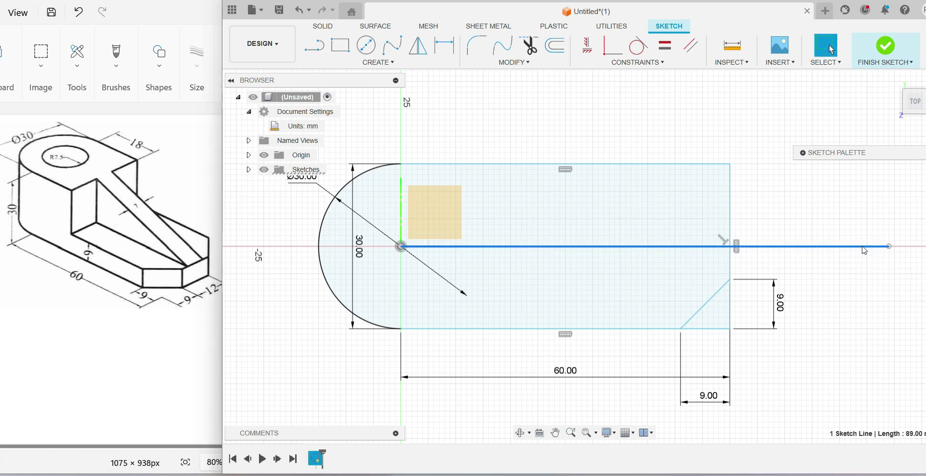
# - Convert the horizontal line through the origin to a centerline and mirror the diagonal corner line about it
pyautogui.rightClick(864, 250)
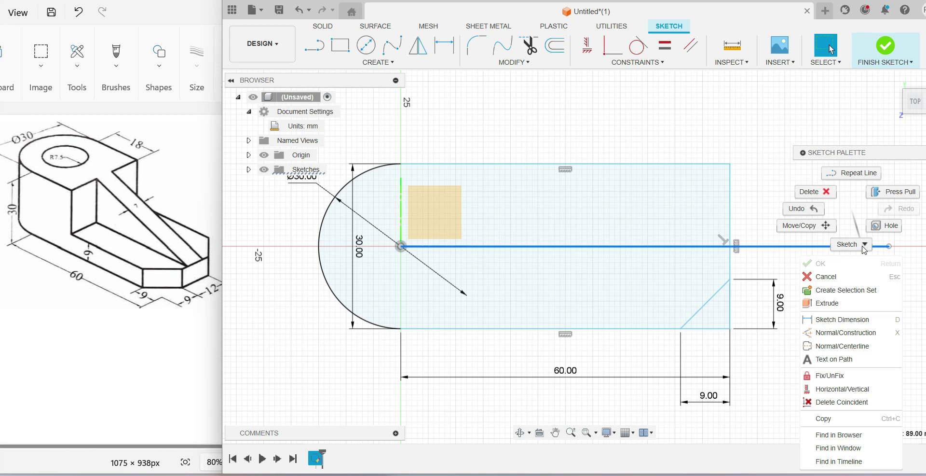
pyautogui.click(838, 346)
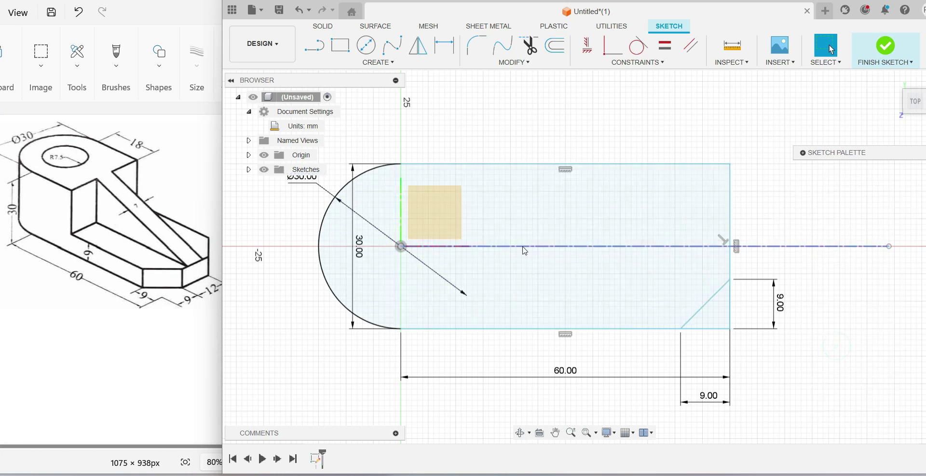
pyautogui.click(847, 241)
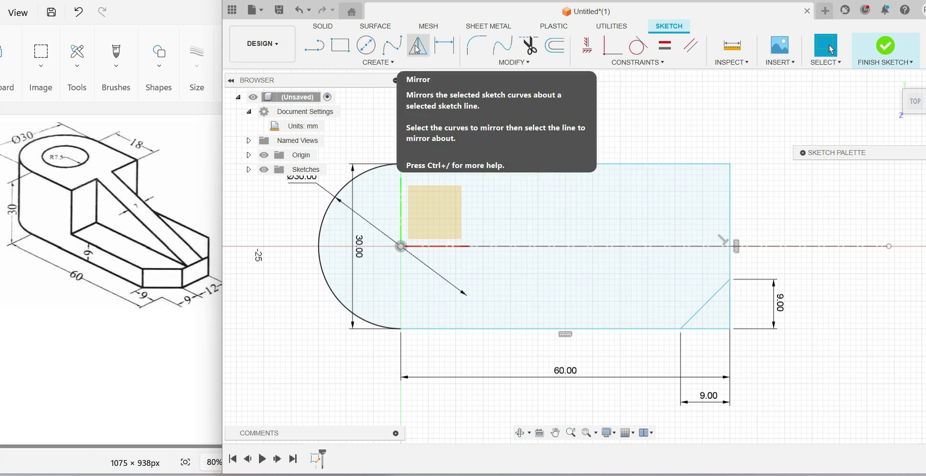
pyautogui.click(418, 47)
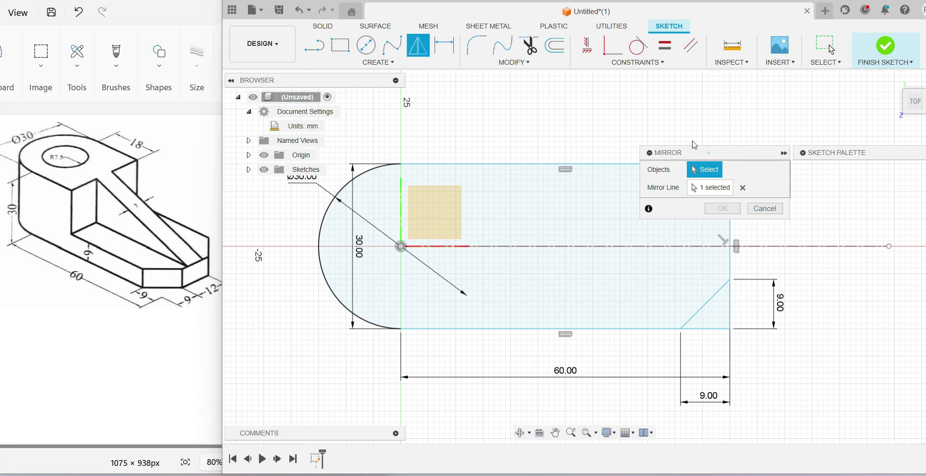
pyautogui.moveTo(709, 152); pyautogui.dragTo(631, 77)
pyautogui.click(716, 301)
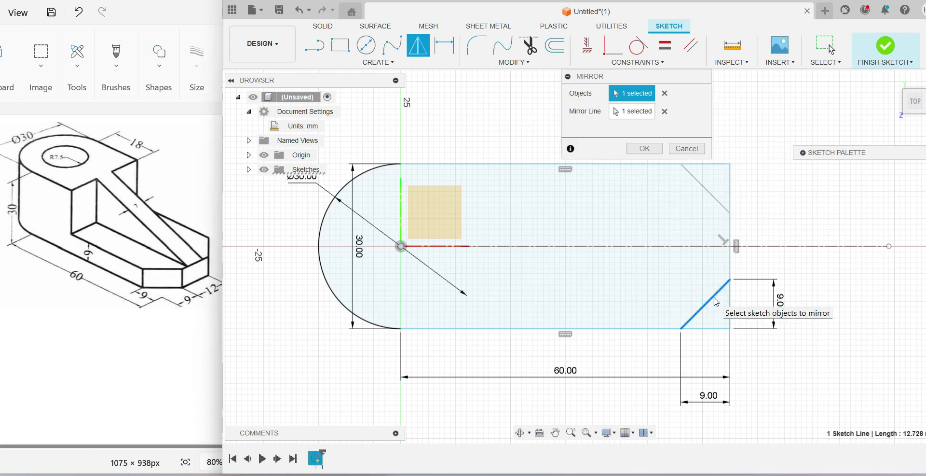
pyautogui.click(641, 114)
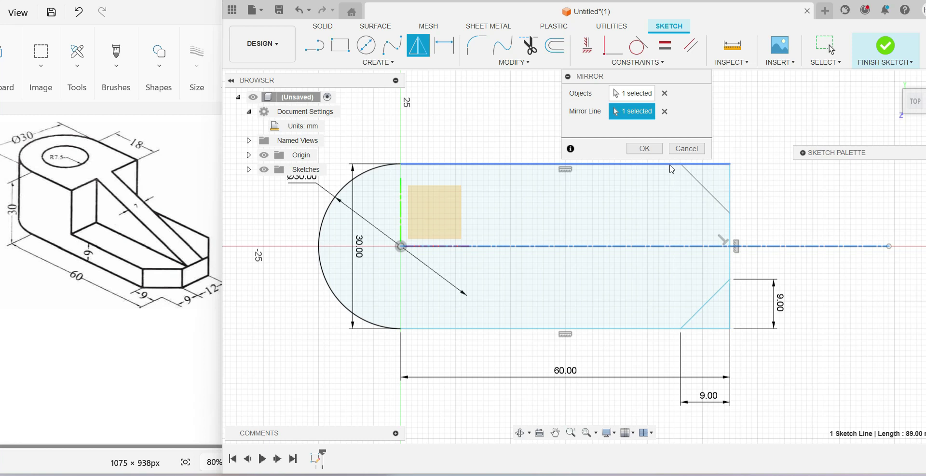
pyautogui.click(639, 148)
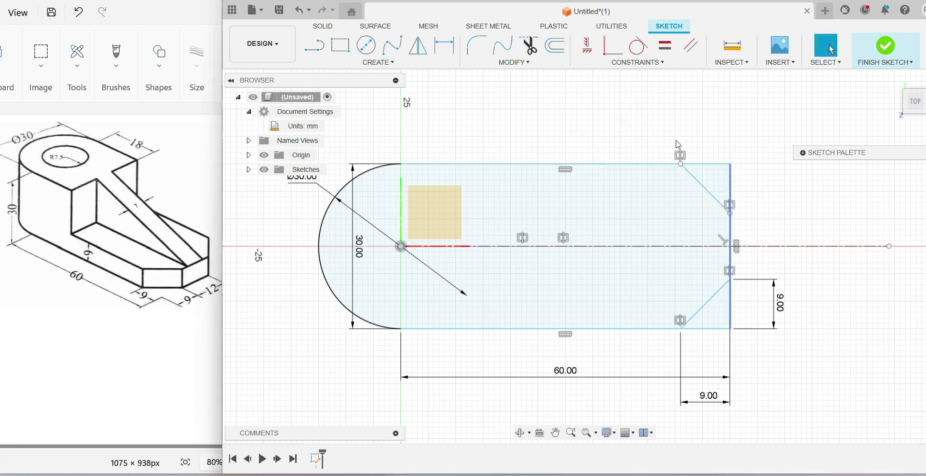
# - Trim the outline segments outside the two diagonal corner cuts and finish the sketch
pyautogui.click(529, 45)
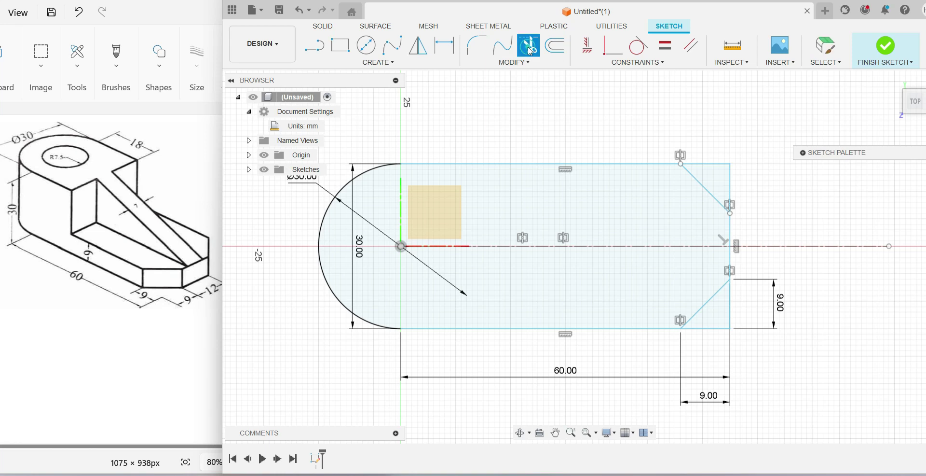
pyautogui.click(714, 165)
pyautogui.click(730, 188)
pyautogui.click(715, 328)
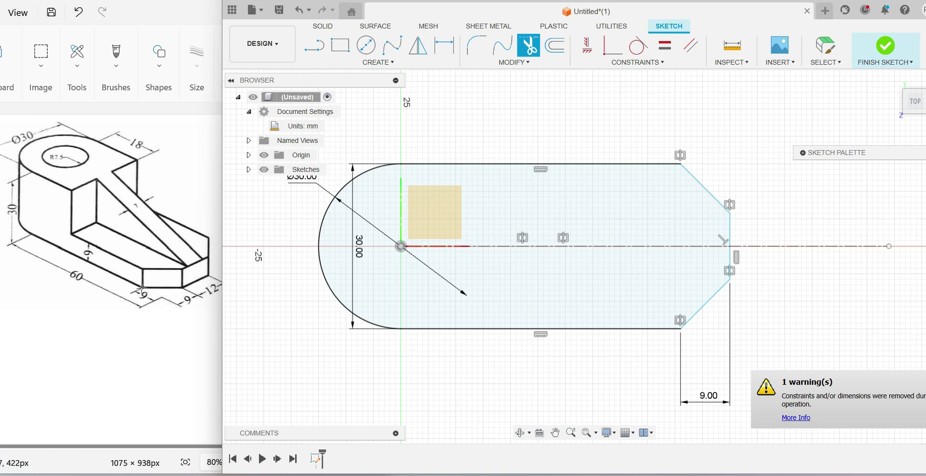
pyautogui.click(896, 50)
pyautogui.click(895, 80)
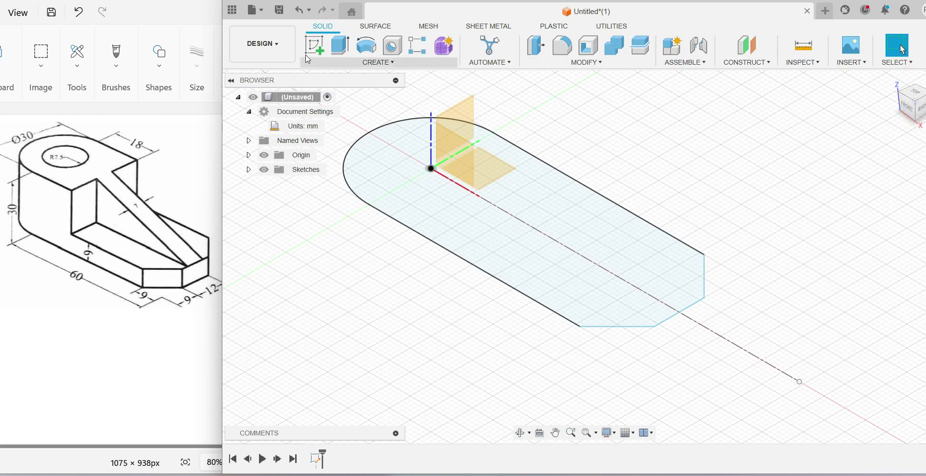
# - Extrude the base profile upward 9 mm as a new body
pyautogui.click(335, 49)
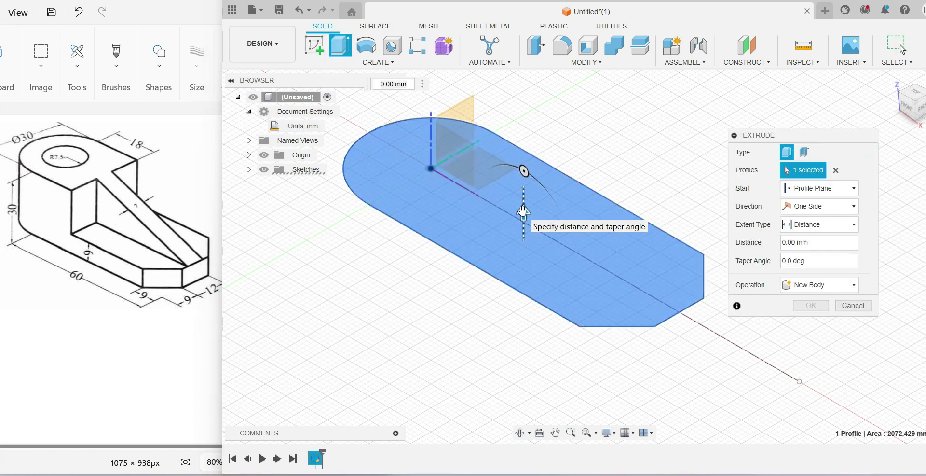
pyautogui.moveTo(526, 188); pyautogui.dragTo(525, 173)
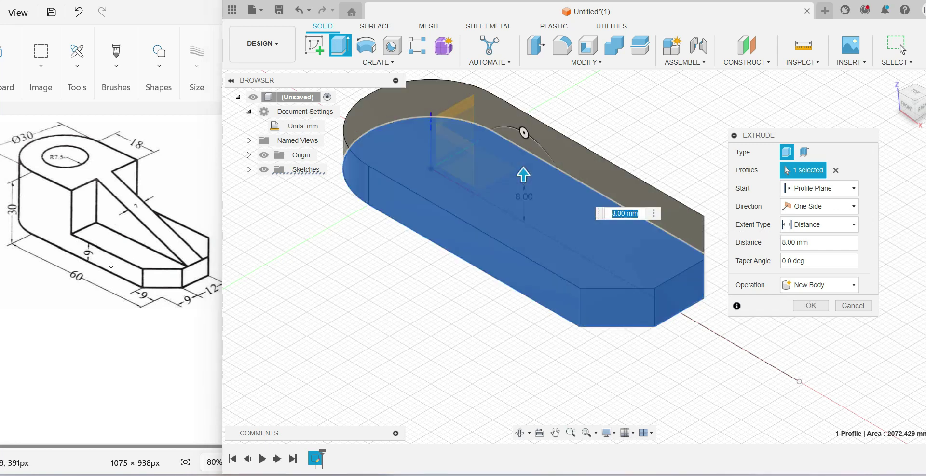
pyautogui.click(603, 215)
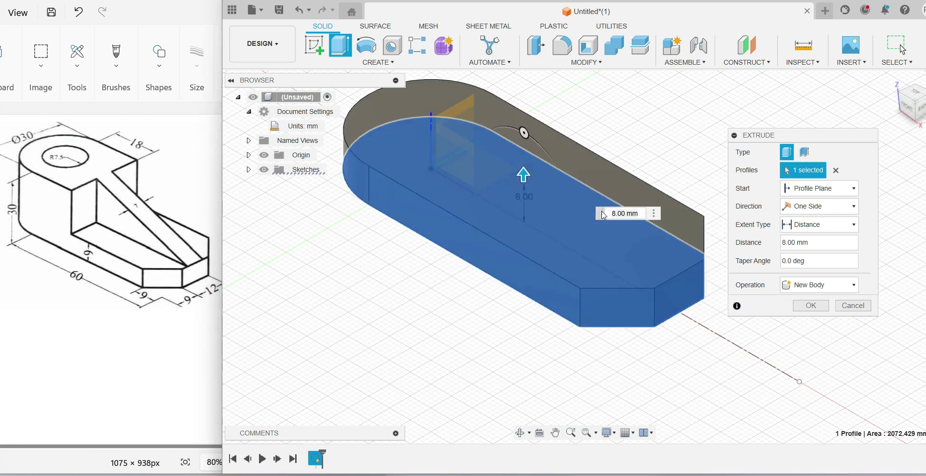
pyautogui.press('Delete')
pyautogui.write('9')
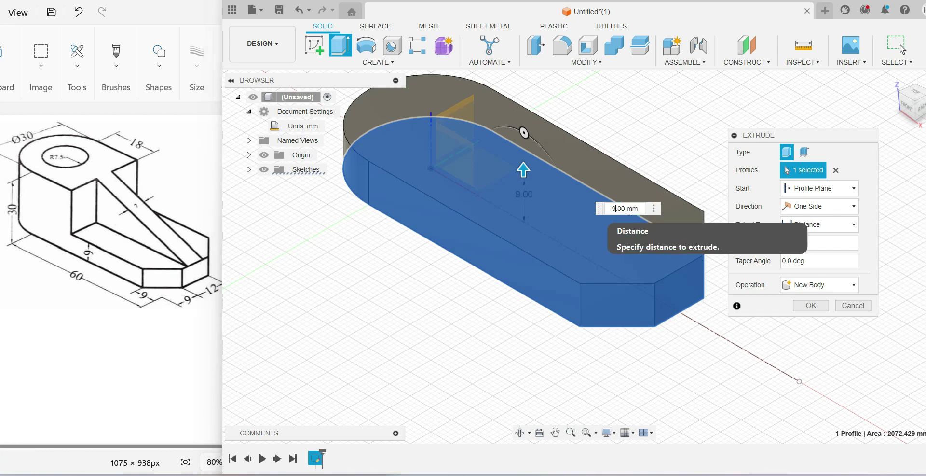
pyautogui.press('Return')
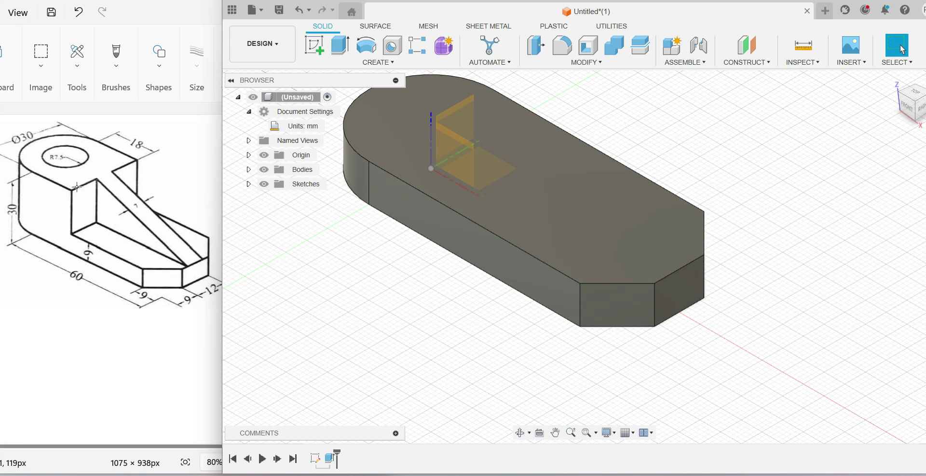
# - Start a sketch on the base's top face and draw a 30 mm diameter circle centred on the origin
pyautogui.click(545, 191)
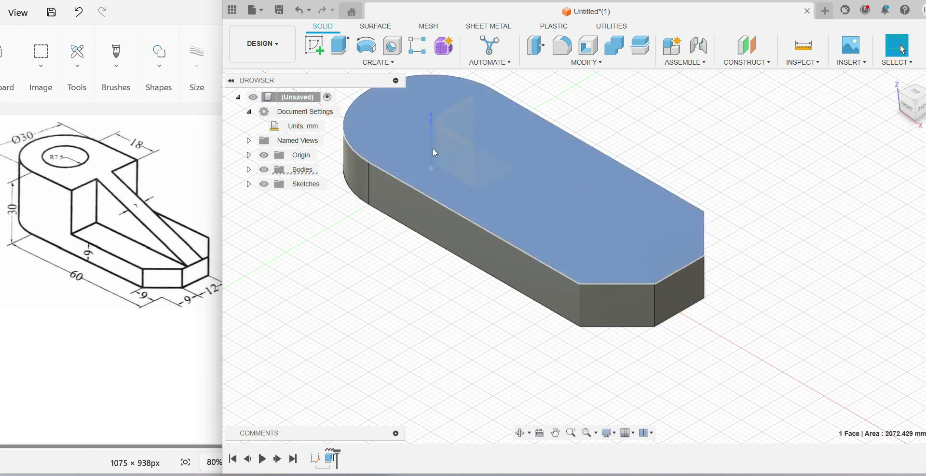
pyautogui.click(313, 46)
pyautogui.click(374, 51)
pyautogui.click(584, 257)
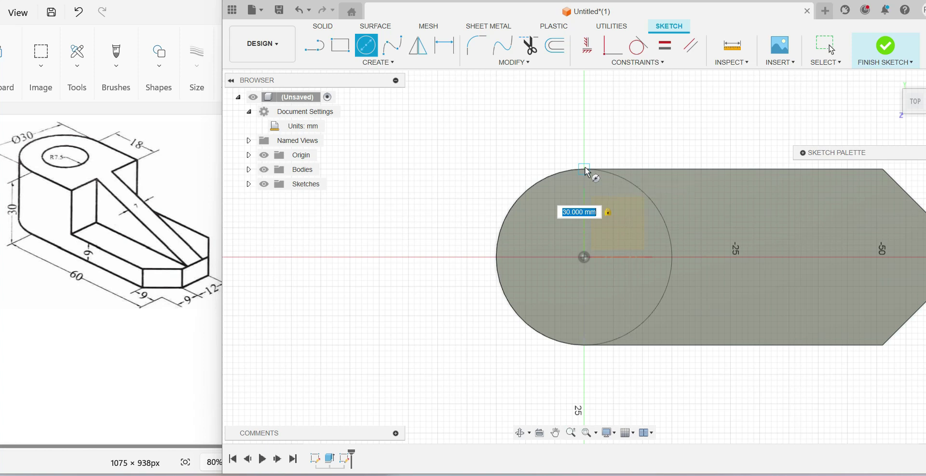
pyautogui.click(586, 172)
pyautogui.press('Escape')
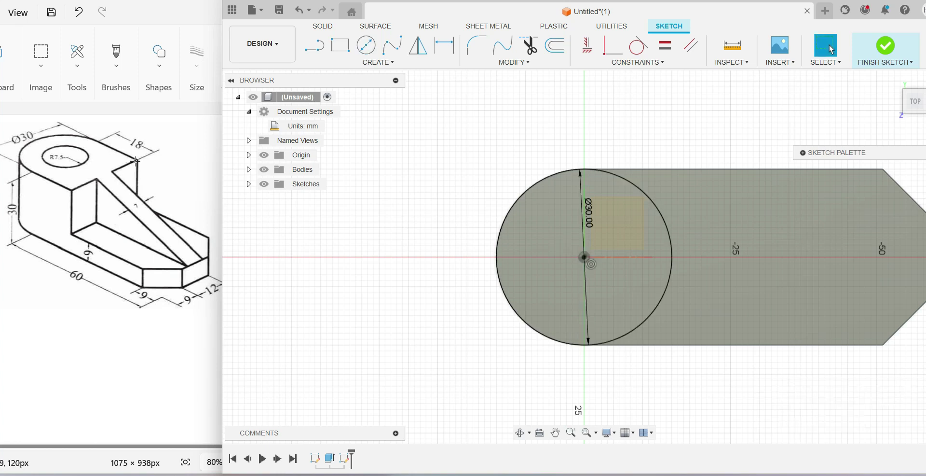
# - Draw an 18 mm line from the circle's uppermost point along the base's upper straight edge
pyautogui.press('l')
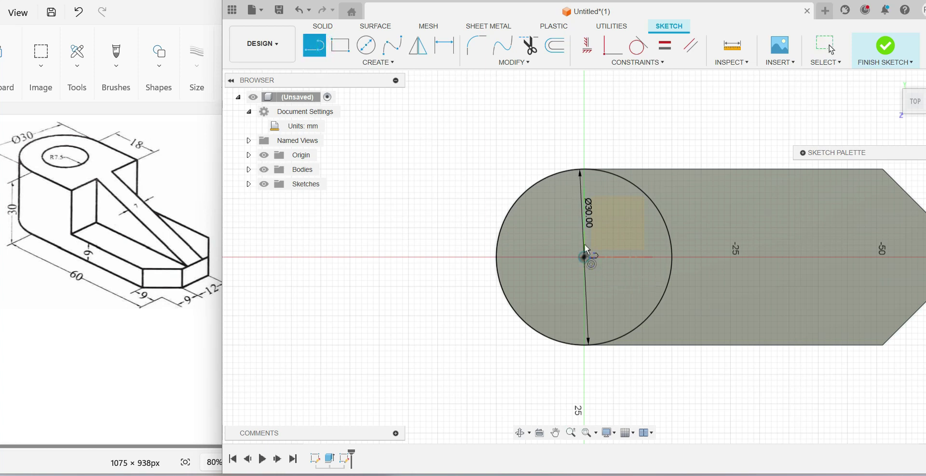
pyautogui.click(584, 170)
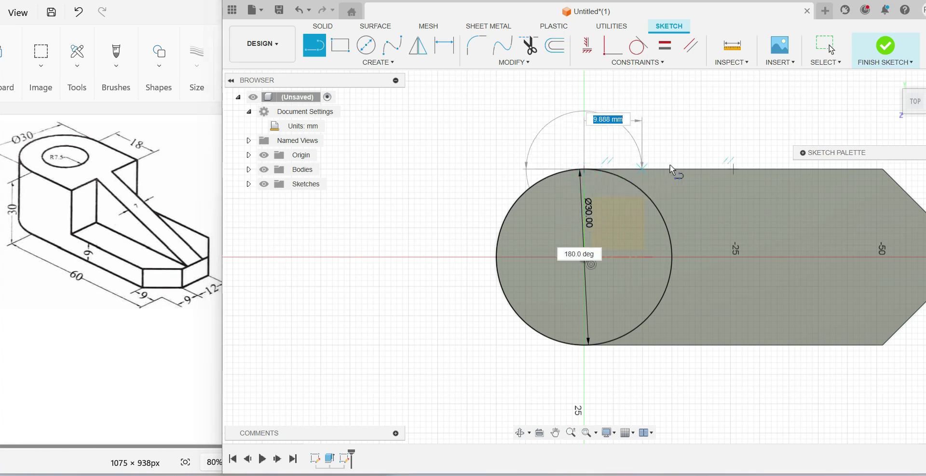
pyautogui.write('18')
pyautogui.press('Tab')
pyautogui.press('Return')
pyautogui.press('Escape')
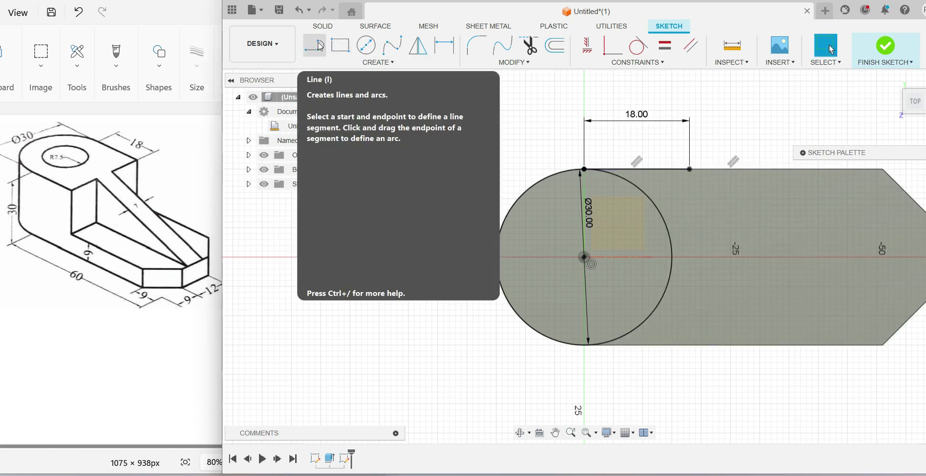
# - Draw an 18 mm line from the circle's lowest point along the base's lower straight edge
pyautogui.click(316, 46)
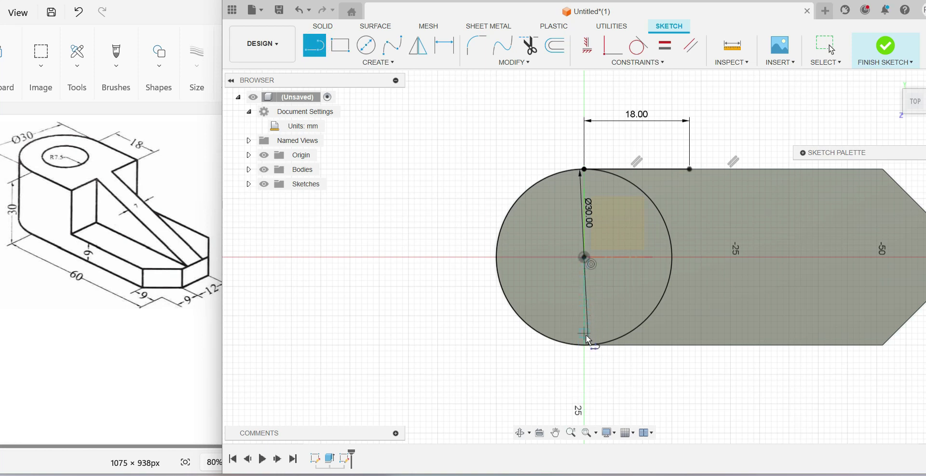
pyautogui.click(585, 346)
pyautogui.write('18')
pyautogui.press('Return')
pyautogui.press('Escape')
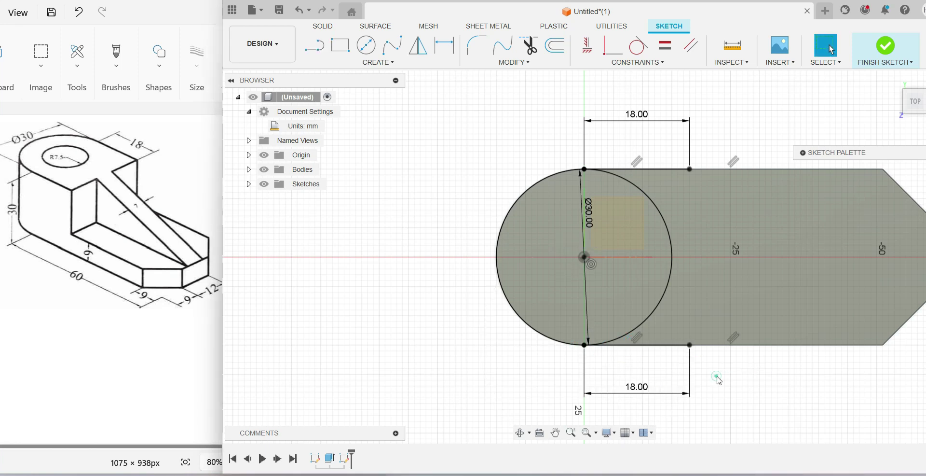
# - Connect the free ends of the two 18 mm lines with a vertical line
pyautogui.press('l')
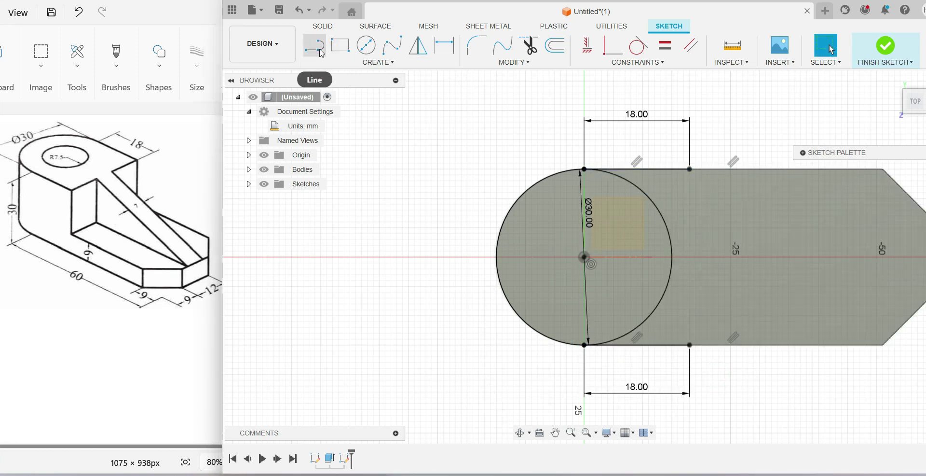
pyautogui.click(690, 169)
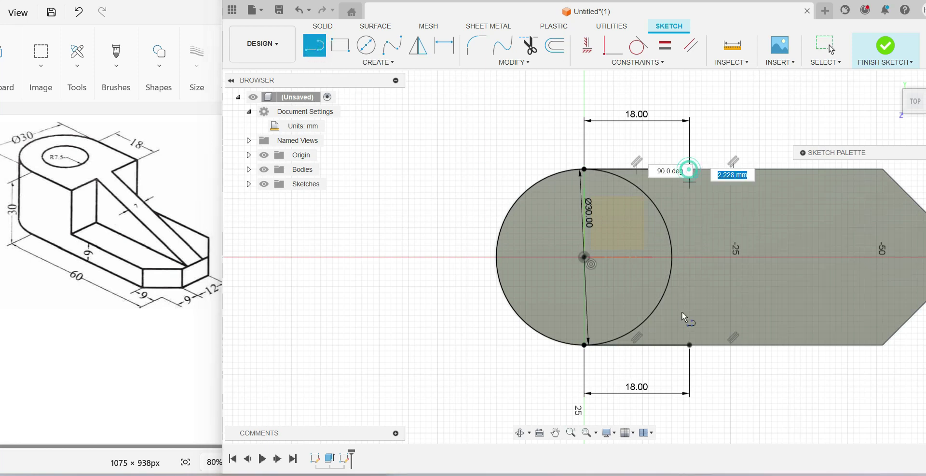
pyautogui.click(690, 344)
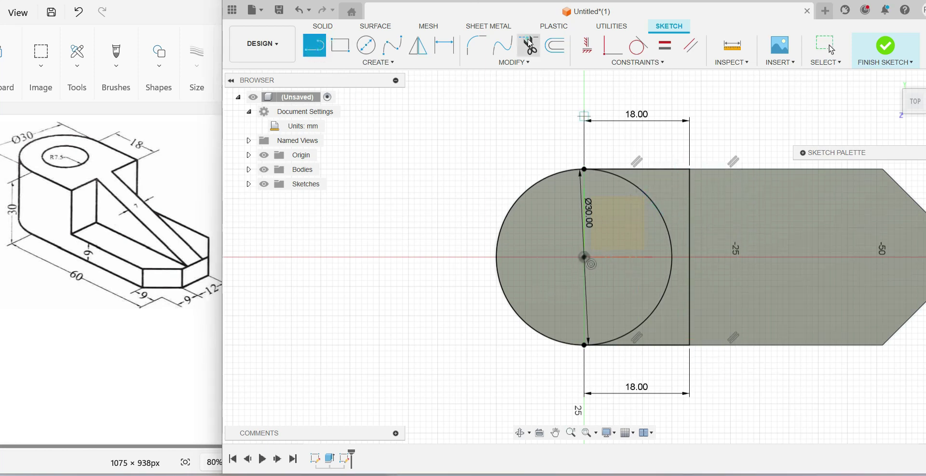
# - Trim the half of the circle that lies between the two 18 mm lines and finish the sketch
pyautogui.click(529, 44)
pyautogui.click(655, 206)
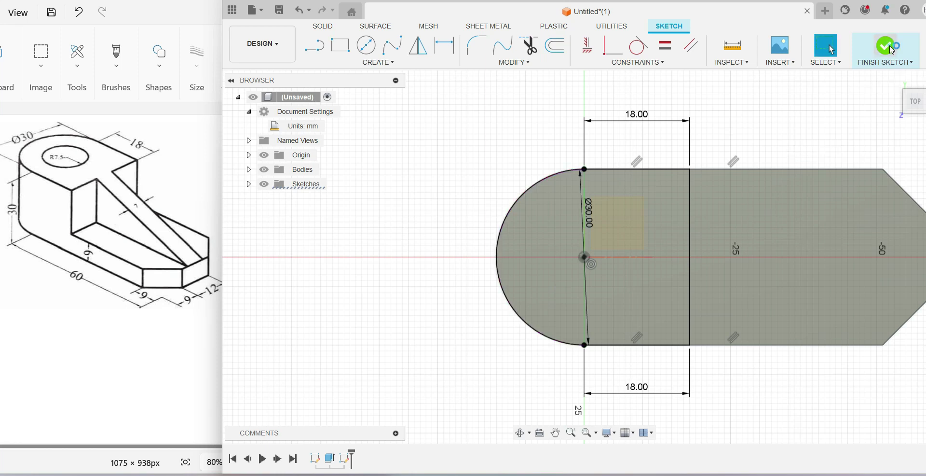
pyautogui.click(886, 45)
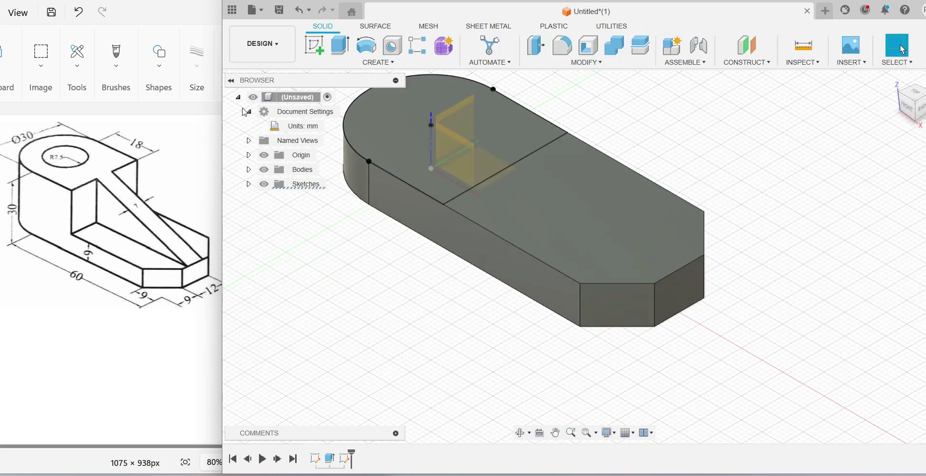
# - Extrude the rounded-end profile on the base's top face upward 21 mm, joined to the body
pyautogui.click(339, 51)
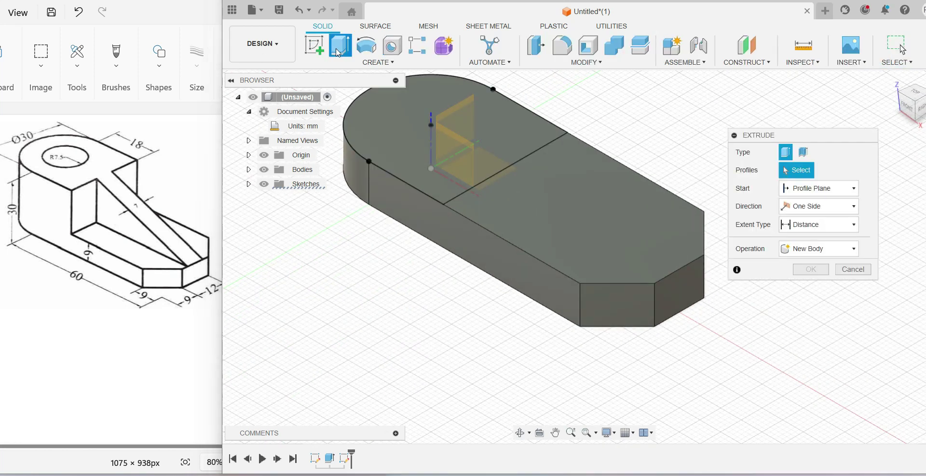
pyautogui.click(401, 132)
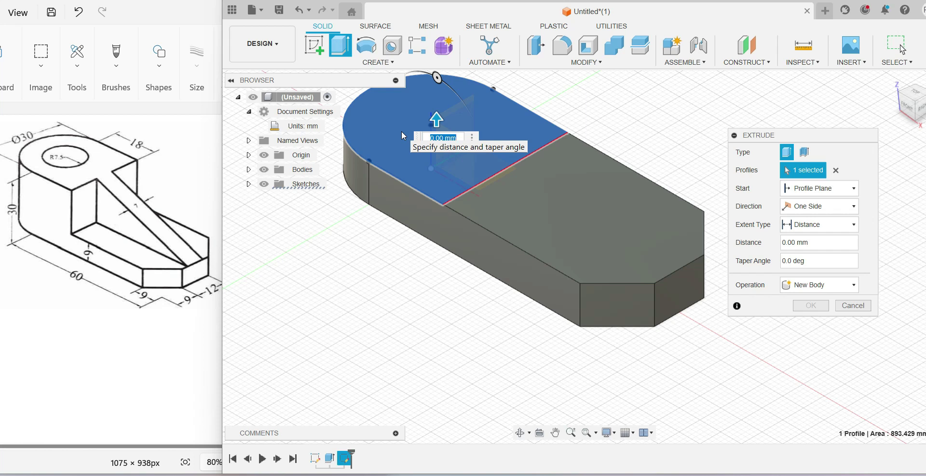
pyautogui.write('21')
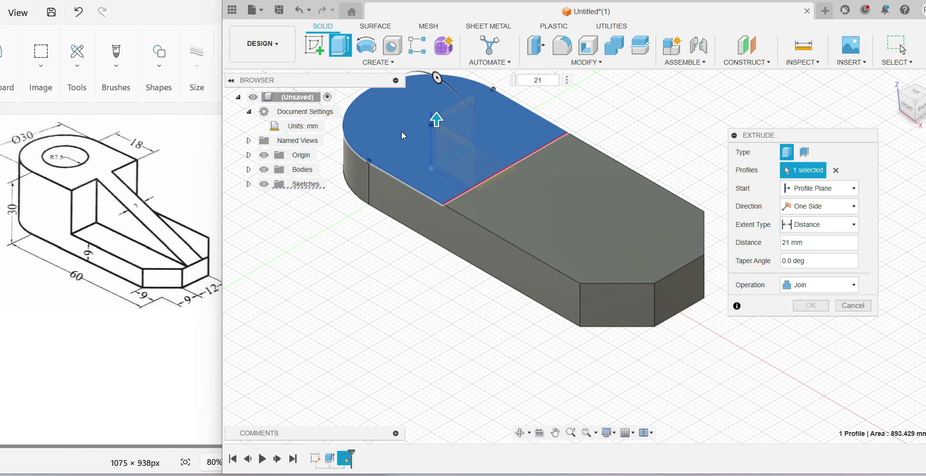
pyautogui.press('Return')
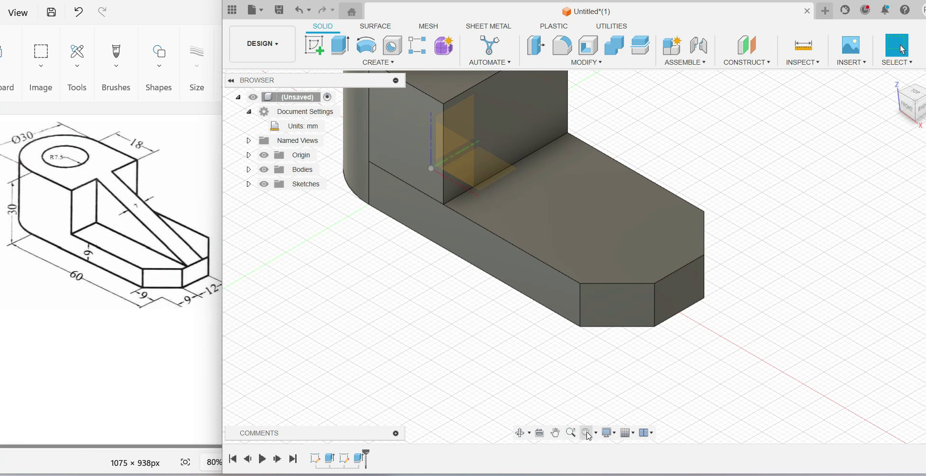
# - Place a simple hole on the block's top face, centred on the rounded end
pyautogui.click(590, 434)
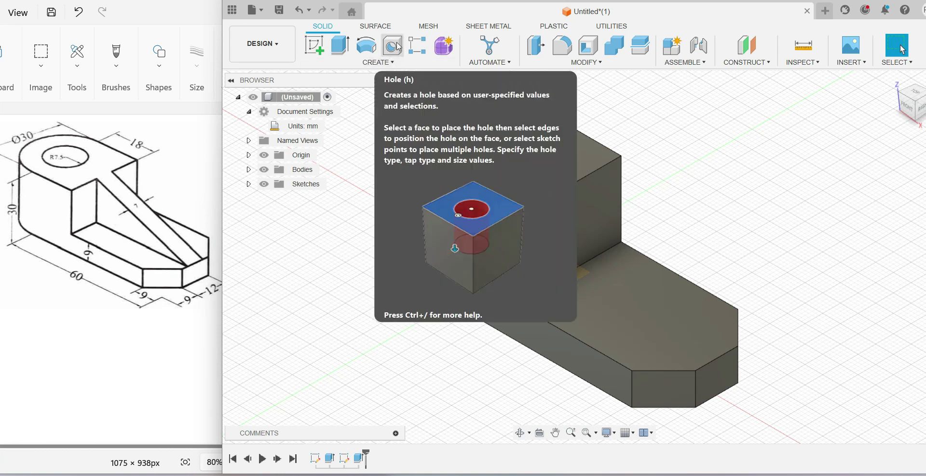
pyautogui.click(398, 47)
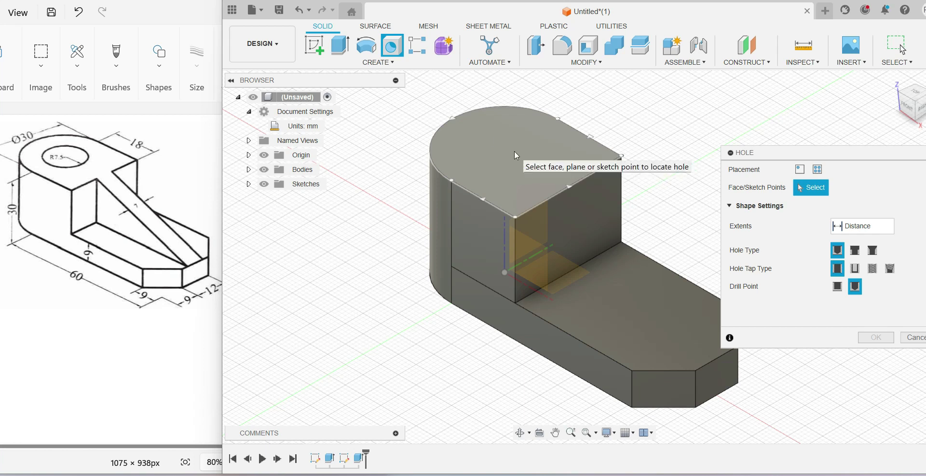
pyautogui.click(514, 150)
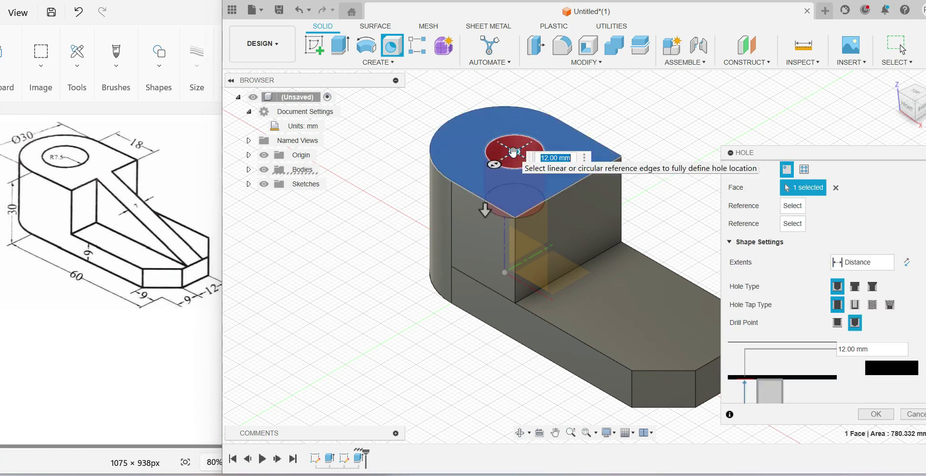
pyautogui.moveTo(513, 152)
pyautogui.mouseDown()
pyautogui.moveTo(504, 140)
pyautogui.moveTo(520, 176)
pyautogui.moveTo(495, 154)
pyautogui.moveTo(546, 159)
pyautogui.moveTo(521, 171)
pyautogui.moveTo(504, 156)
pyautogui.moveTo(536, 161)
pyautogui.moveTo(515, 155)
pyautogui.mouseUp()
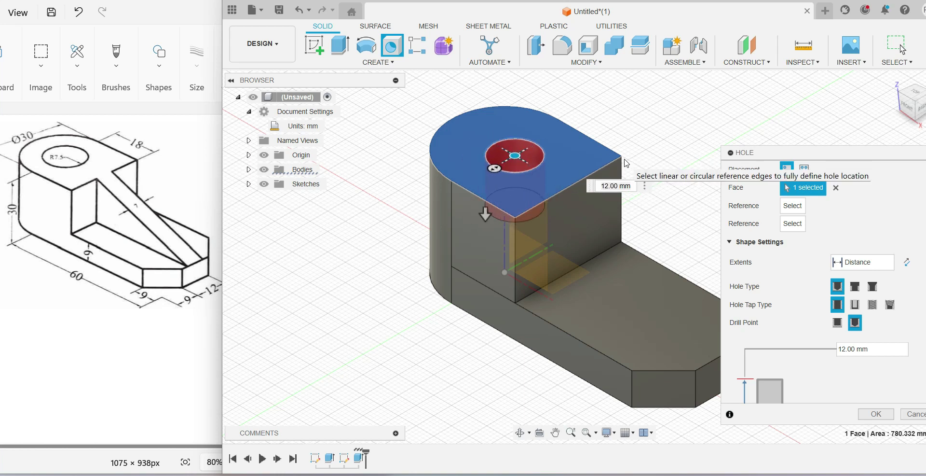
pyautogui.scroll(2, 520, 160)
pyautogui.moveTo(491, 160)
pyautogui.mouseDown()
pyautogui.moveTo(472, 156)
pyautogui.moveTo(565, 141)
pyautogui.moveTo(513, 169)
pyautogui.moveTo(488, 161)
pyautogui.mouseUp()
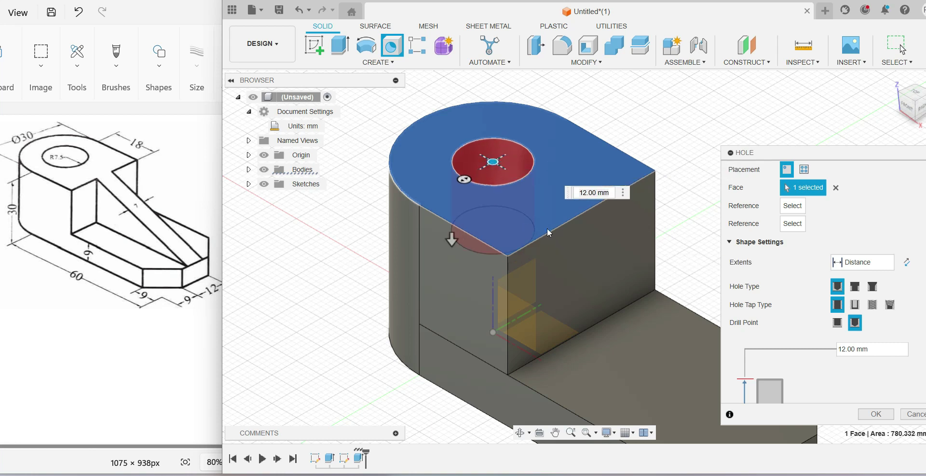
# - Set the hole's diameter to 7.5*2 mm and its depth to 48 mm, and create the hole
pyautogui.moveTo(466, 179)
pyautogui.mouseDown()
pyautogui.moveTo(475, 179)
pyautogui.moveTo(470, 186)
pyautogui.mouseUp()
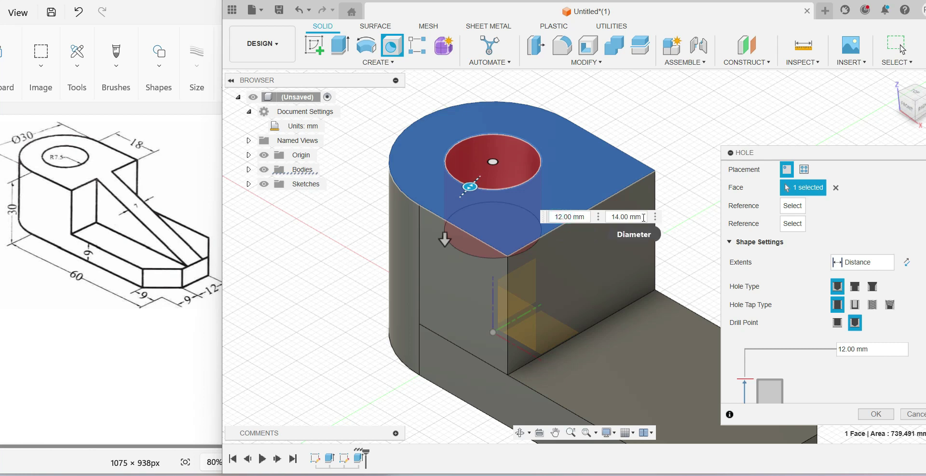
pyautogui.doubleClick(636, 216)
pyautogui.tripleClick(636, 216)
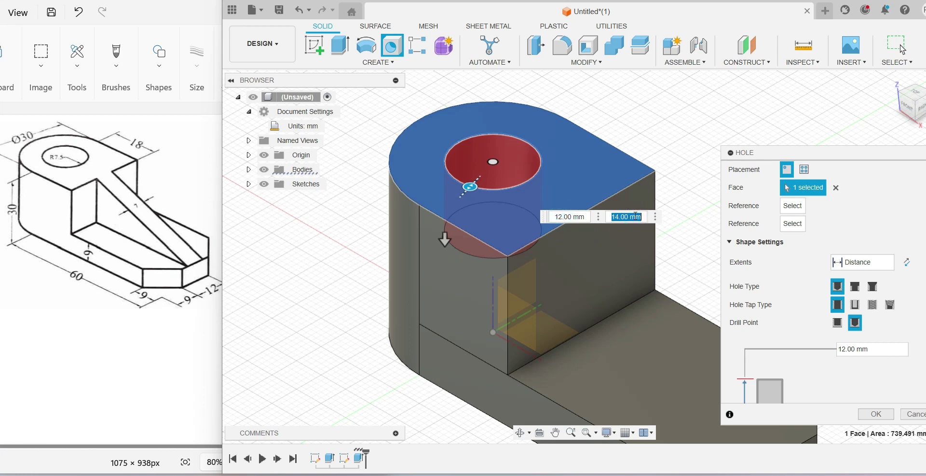
pyautogui.write('7.')
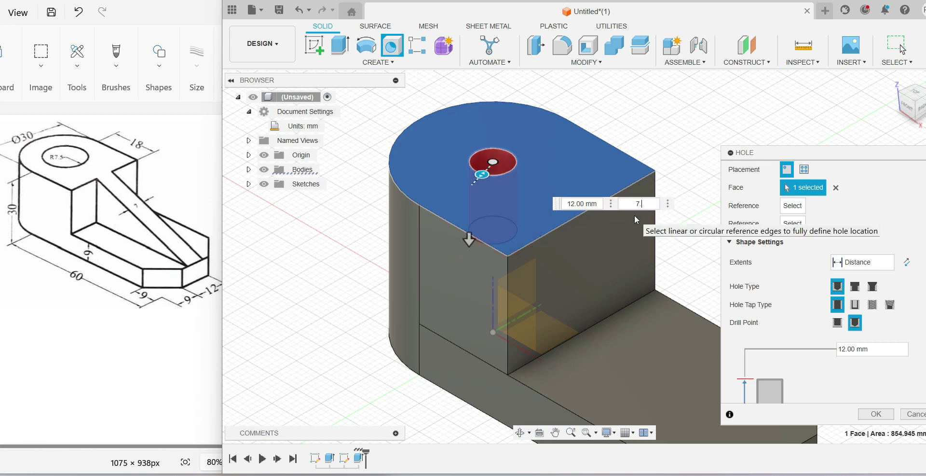
pyautogui.write('5*')
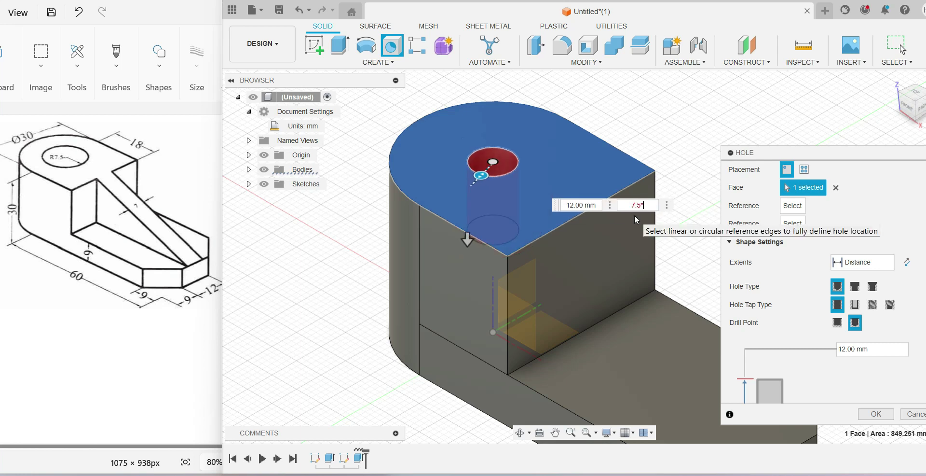
pyautogui.write('2')
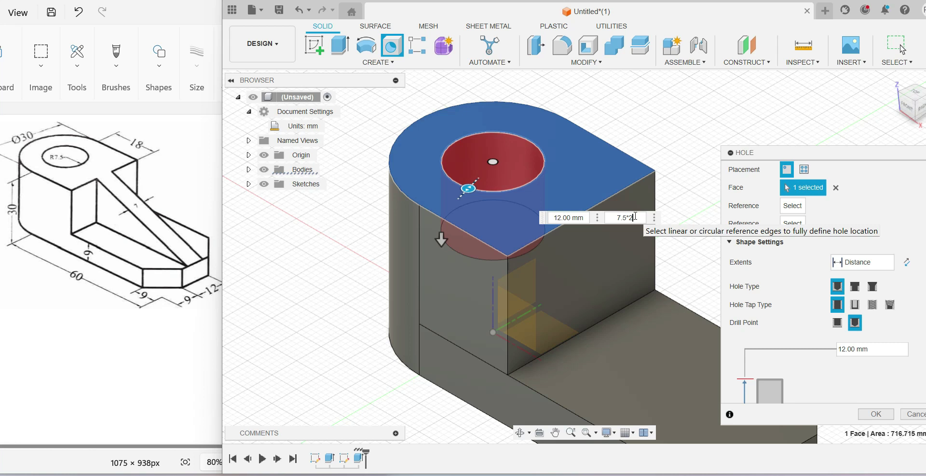
pyautogui.click(565, 218)
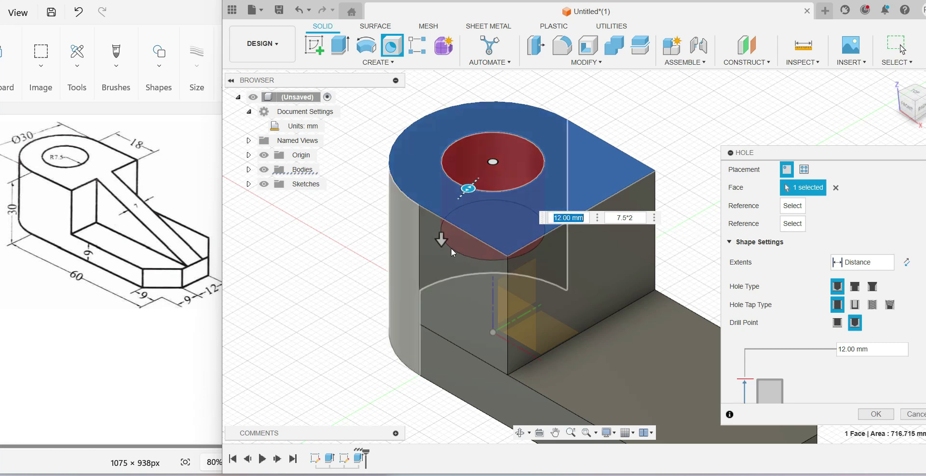
pyautogui.moveTo(441, 238); pyautogui.dragTo(429, 436)
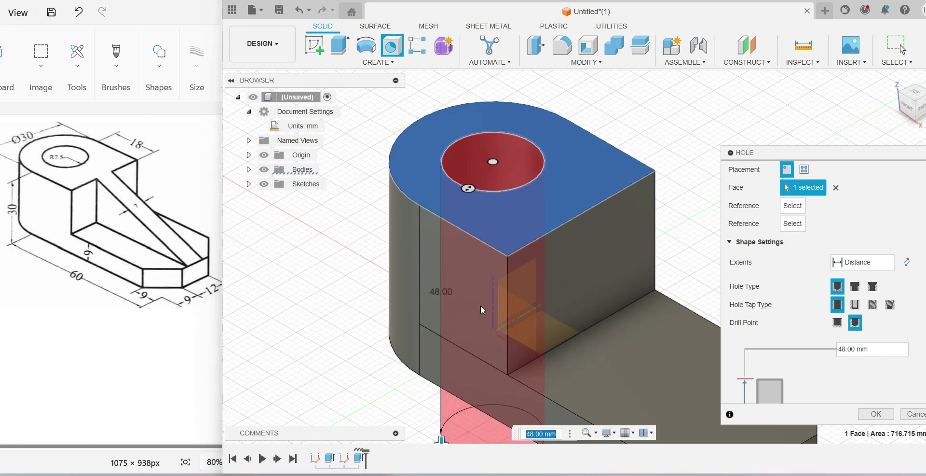
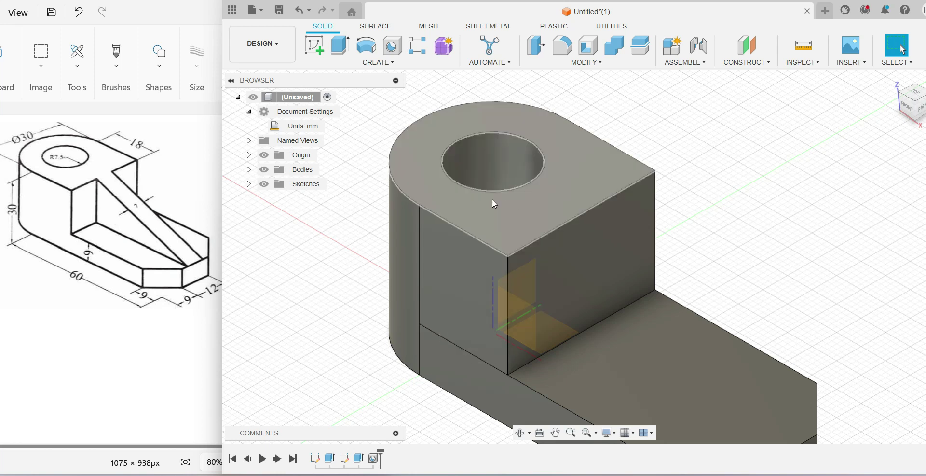
# - Start a new sketch on the XZ origin plane
pyautogui.scroll(-2, 491, 199)
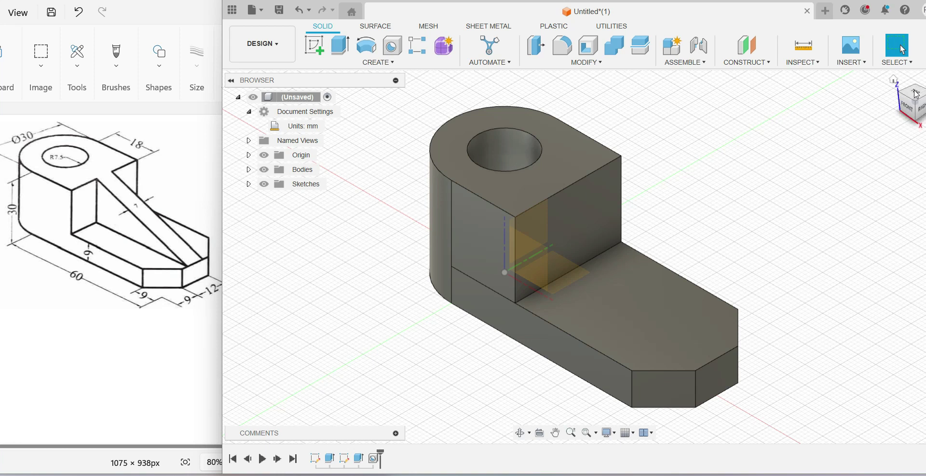
pyautogui.click(907, 109)
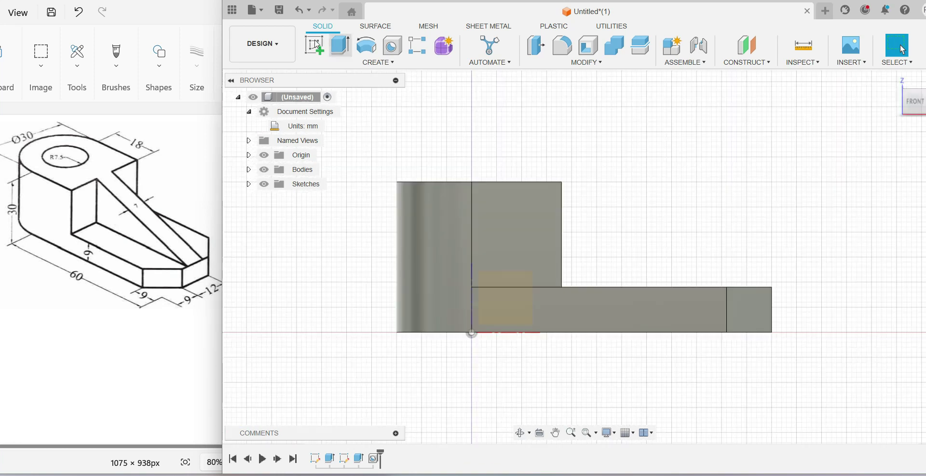
pyautogui.click(318, 44)
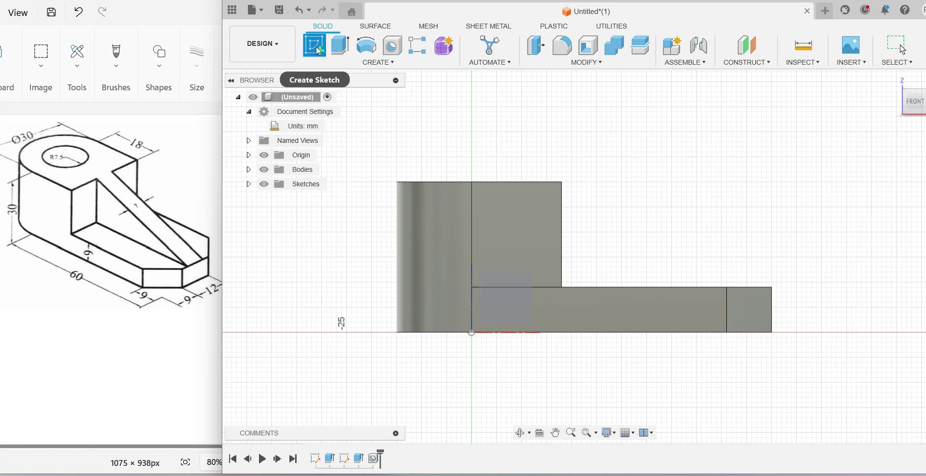
pyautogui.click(892, 81)
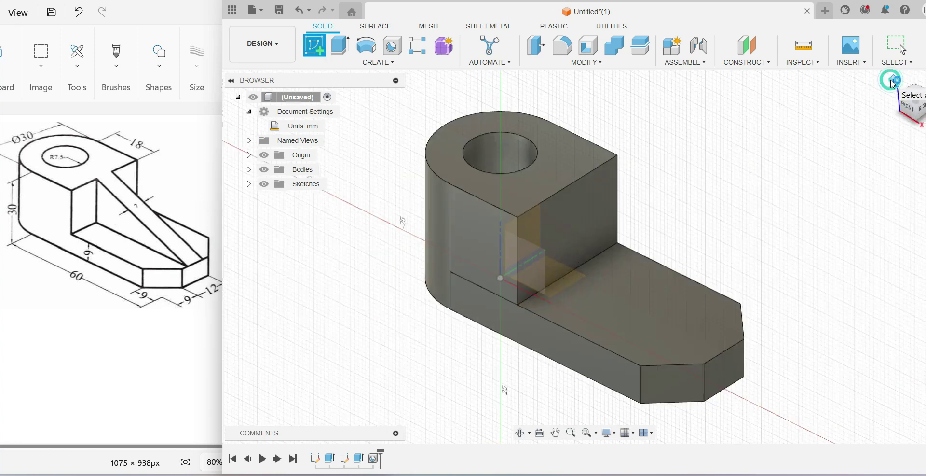
pyautogui.click(248, 185)
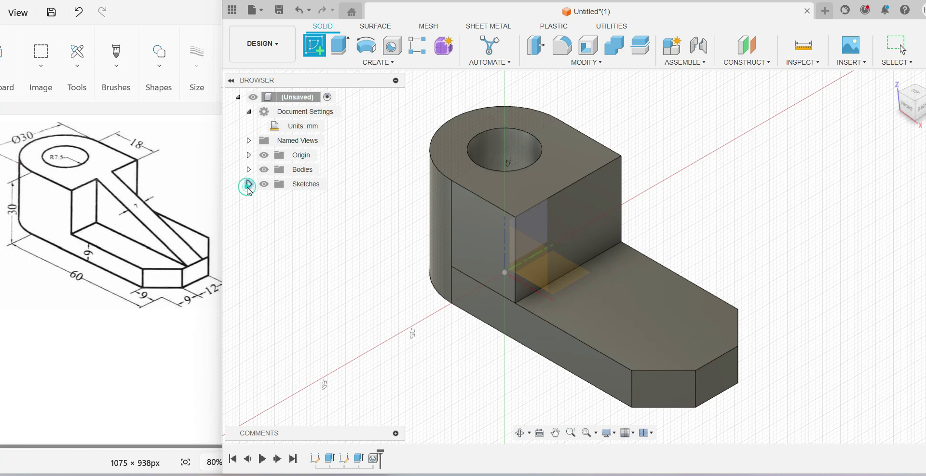
pyautogui.click(247, 183)
pyautogui.click(249, 154)
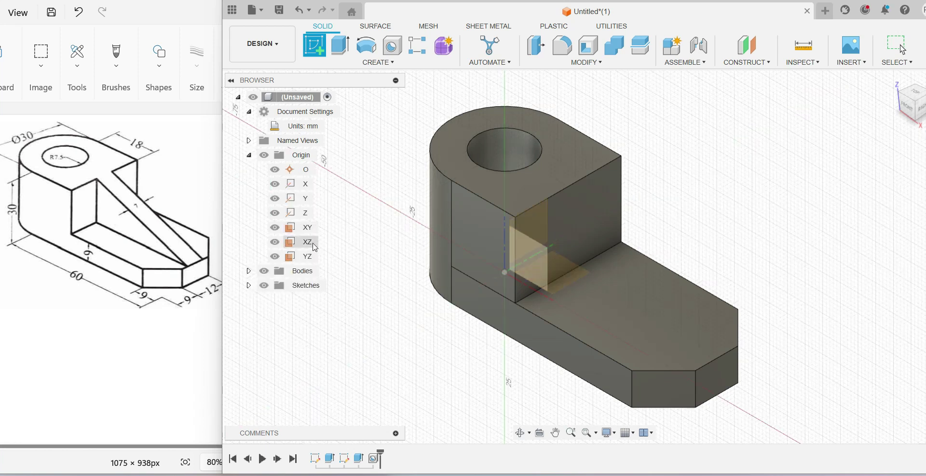
pyautogui.click(315, 246)
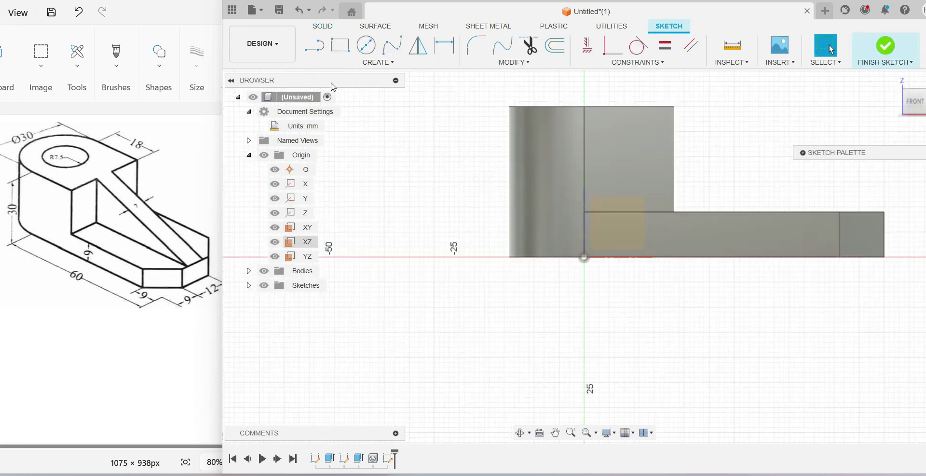
# - Draw a sloped line from the block's top outer corner to the upper corner of the base's far end and finish the sketch
pyautogui.click(311, 47)
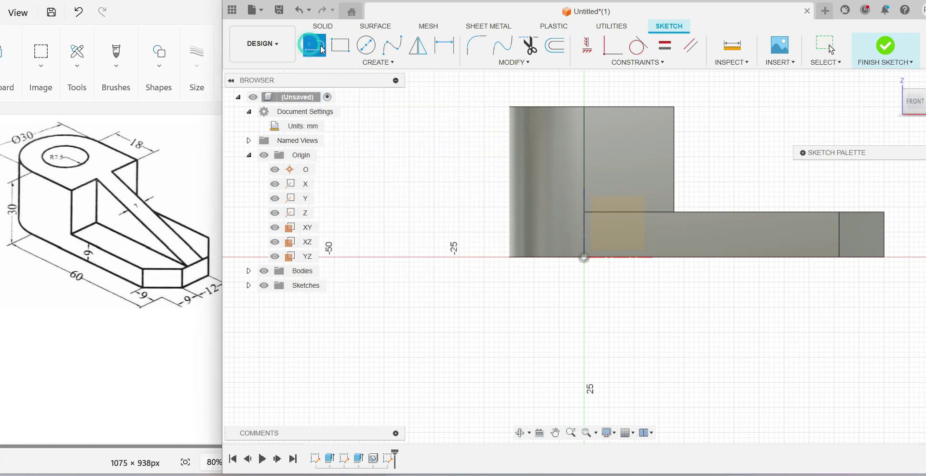
pyautogui.click(674, 107)
pyautogui.click(885, 212)
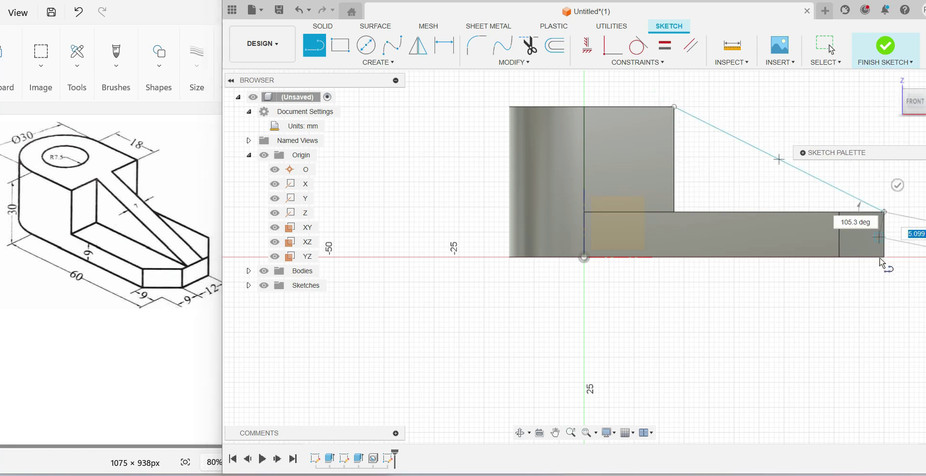
pyautogui.press('Escape')
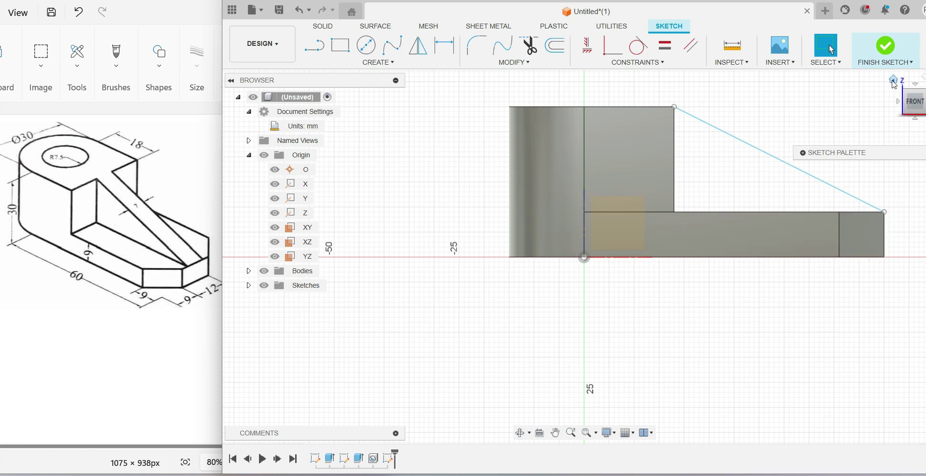
pyautogui.click(894, 81)
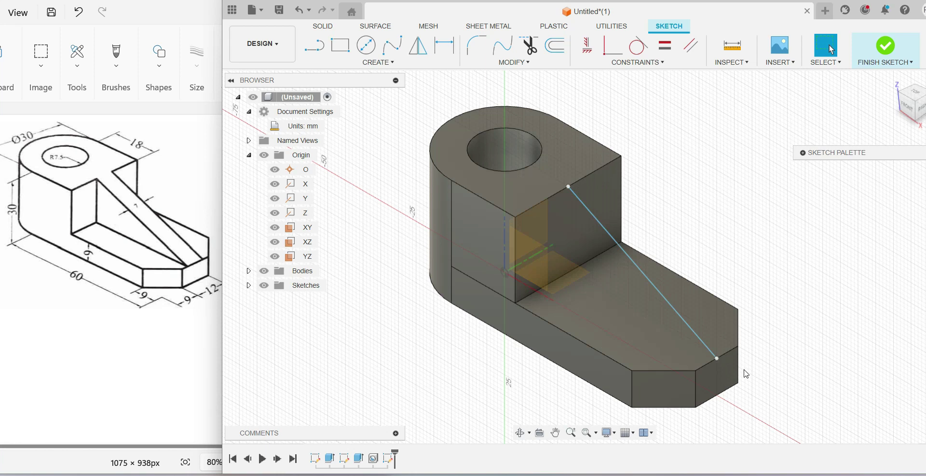
pyautogui.click(886, 47)
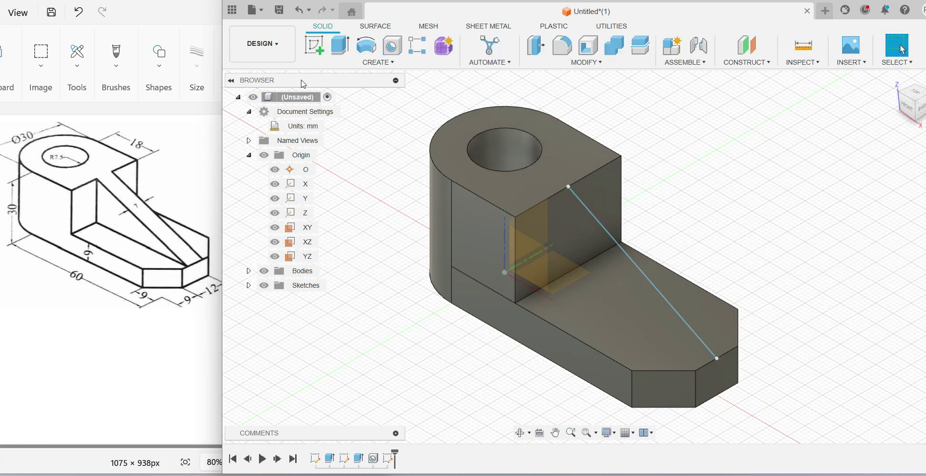
# - Pin the Rib command to the toolbar
pyautogui.click(343, 66)
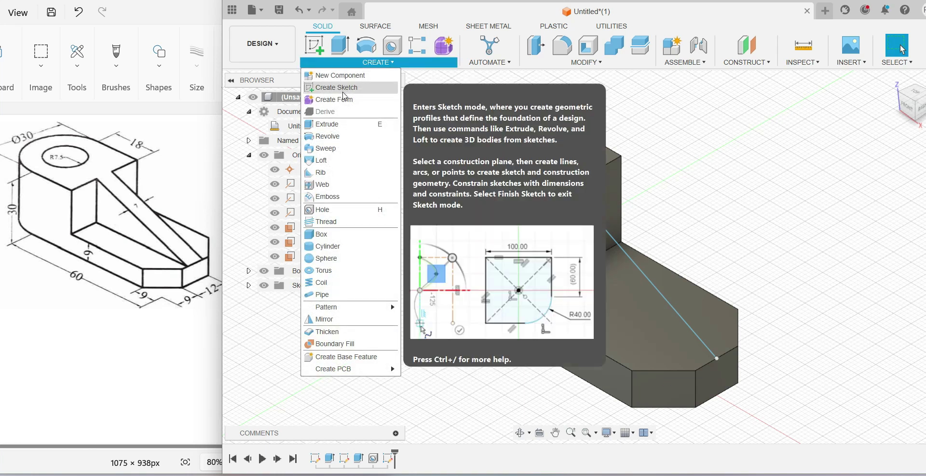
pyautogui.click(375, 62)
pyautogui.click(374, 64)
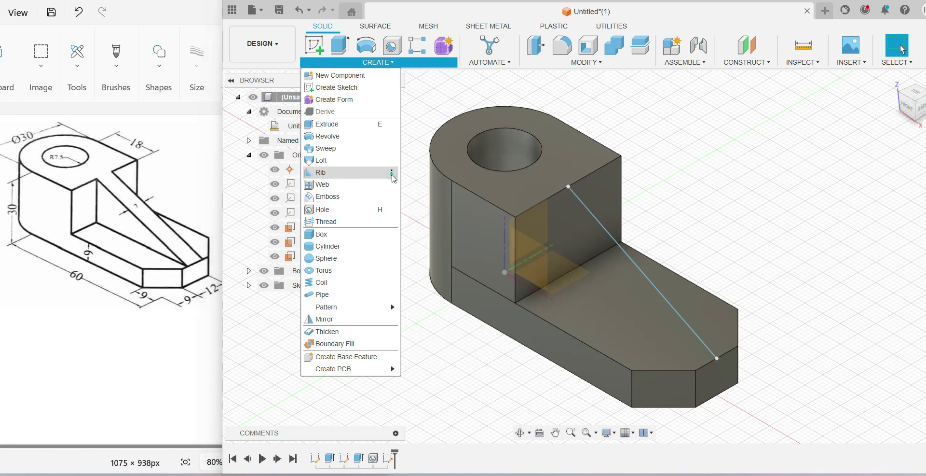
pyautogui.click(392, 173)
pyautogui.click(402, 175)
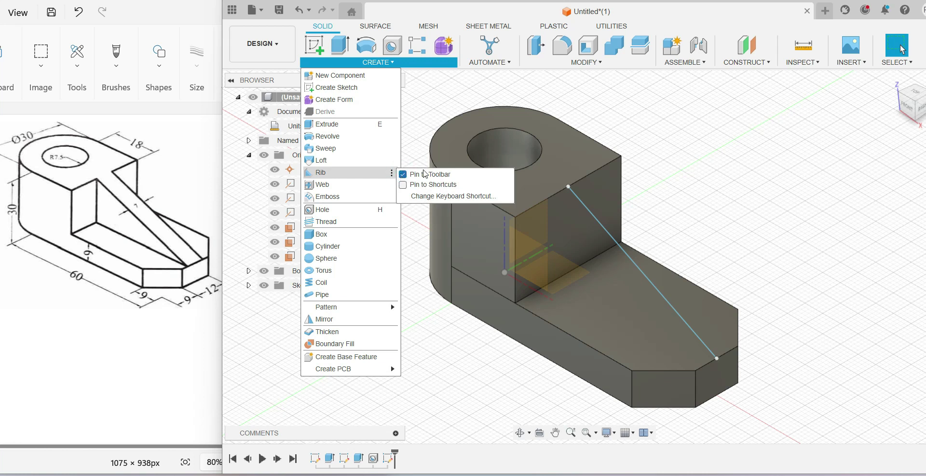
pyautogui.click(419, 137)
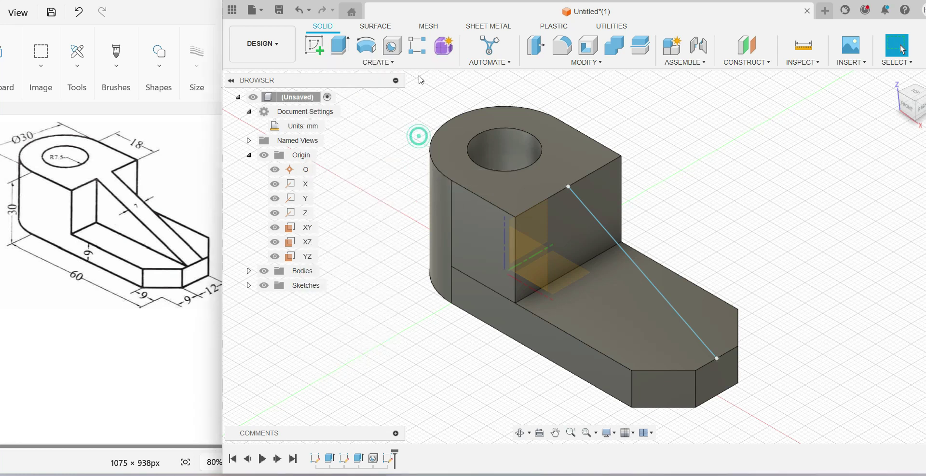
# - Start a rib from the sloped sketch line with a thickness of 7 mm
pyautogui.click(395, 63)
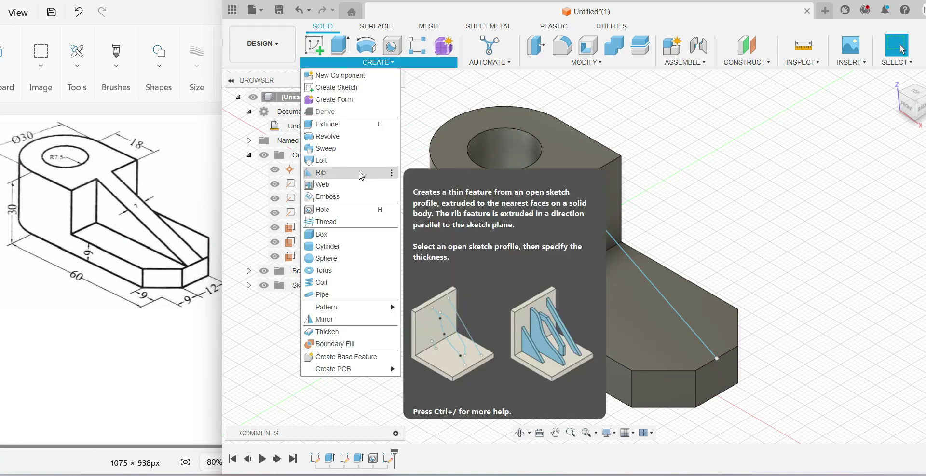
pyautogui.click(360, 174)
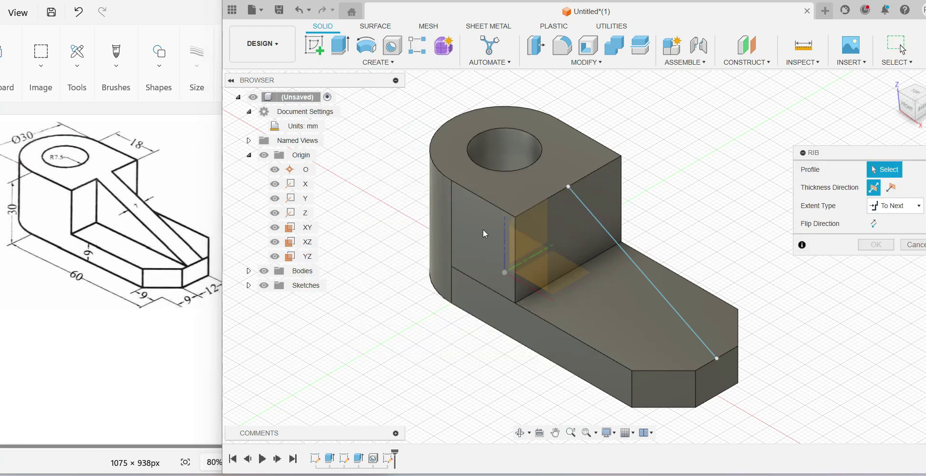
pyautogui.moveTo(872, 154); pyautogui.dragTo(770, 143)
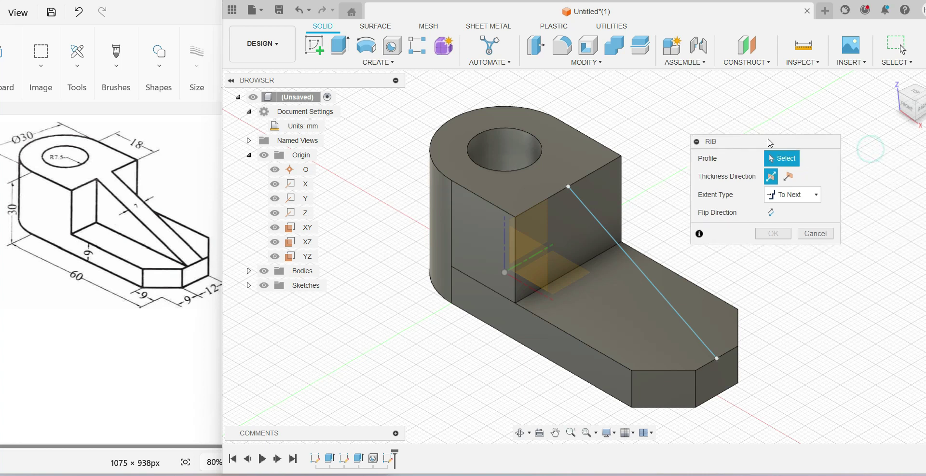
pyautogui.click(650, 285)
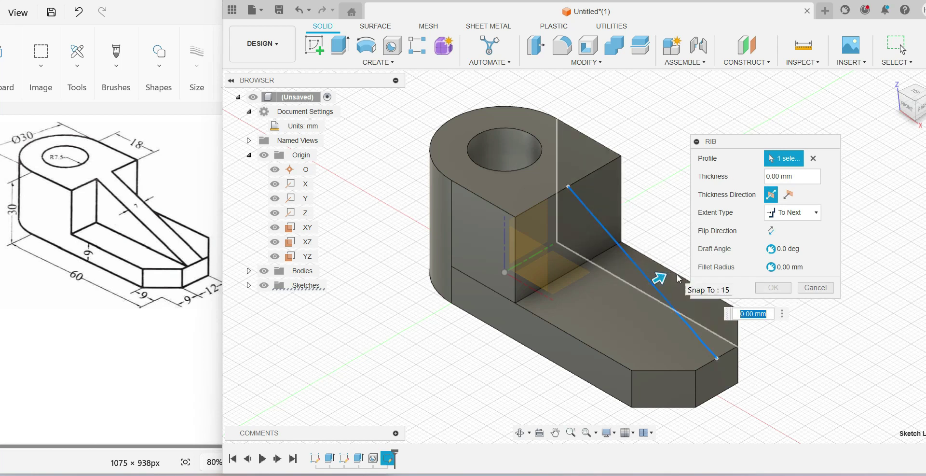
pyautogui.moveTo(683, 262); pyautogui.dragTo(671, 284)
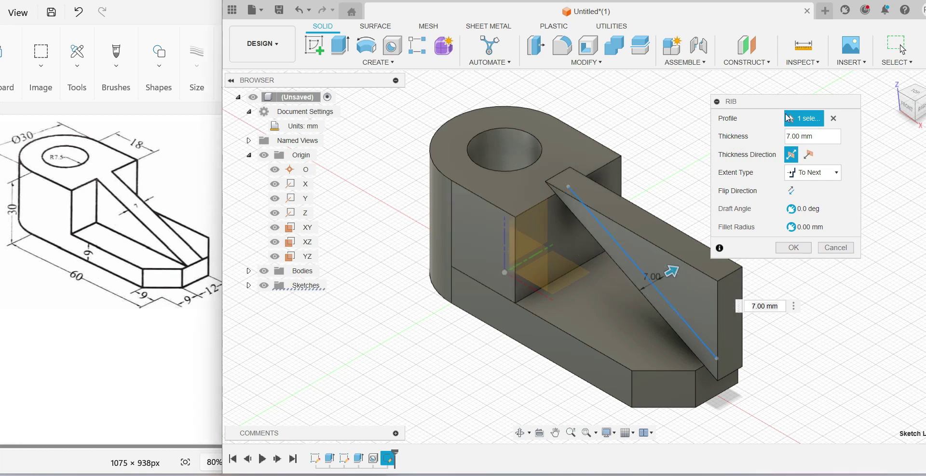
# - Keep the rib's thickness symmetric about the line, flip its direction toward the block and base, and create the rib
pyautogui.click(814, 155)
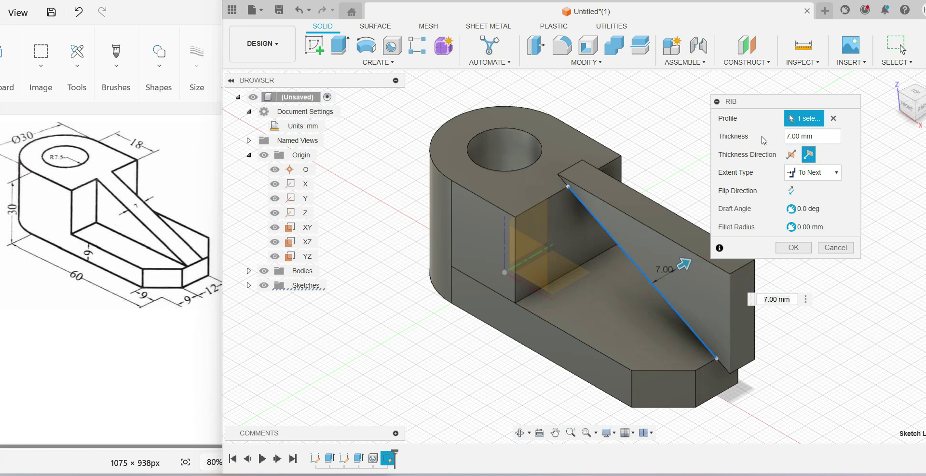
pyautogui.click(791, 154)
pyautogui.click(791, 191)
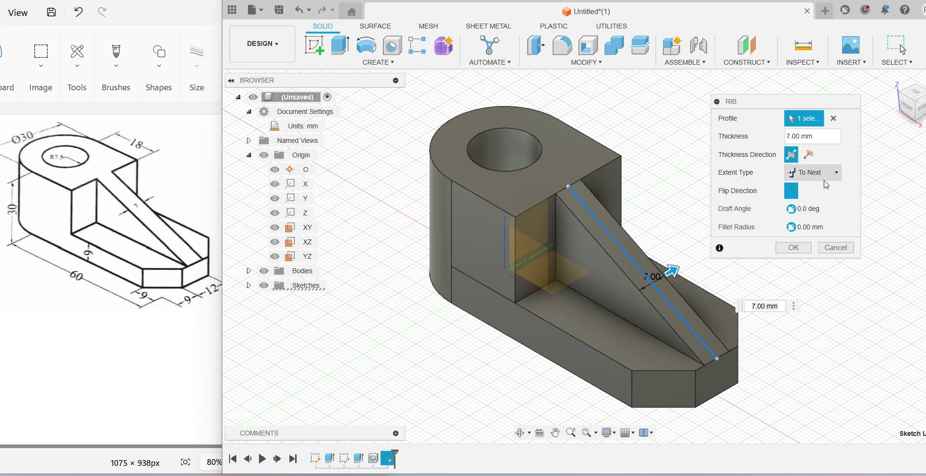
pyautogui.click(791, 191)
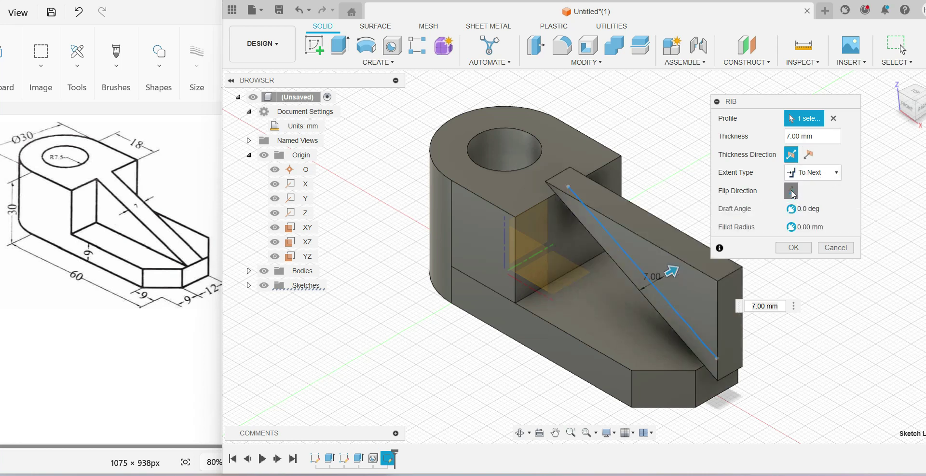
pyautogui.click(792, 191)
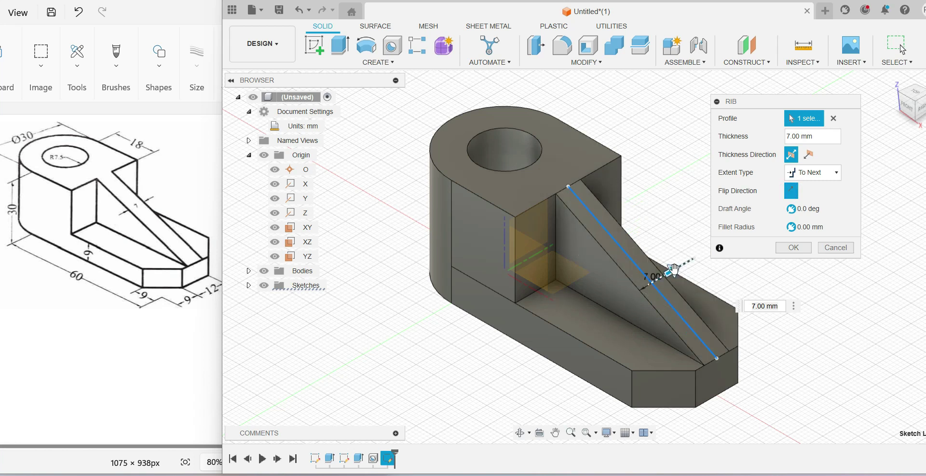
pyautogui.click(749, 305)
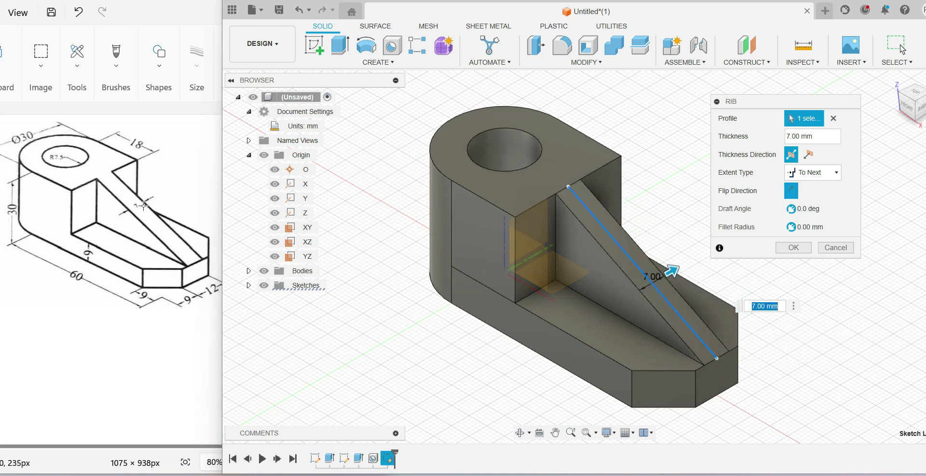
pyautogui.click(762, 304)
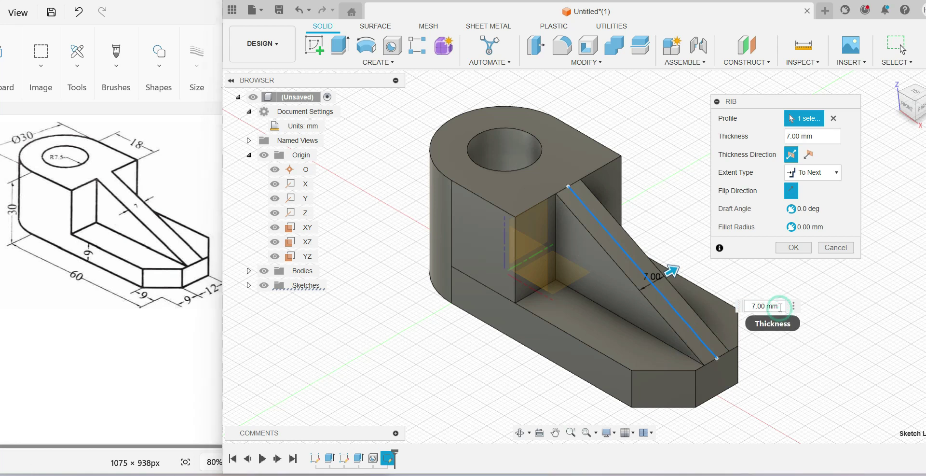
pyautogui.press('Return')
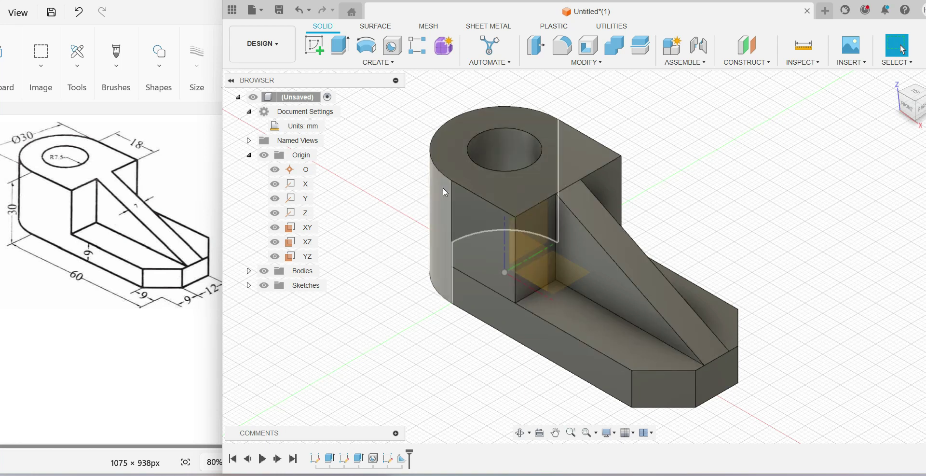
# - Save the design as Untitled in Admin Project and create a new full-assembly drawing using ISO, mm and an A3 sheet
pyautogui.click(249, 13)
pyautogui.moveTo(298, 68)
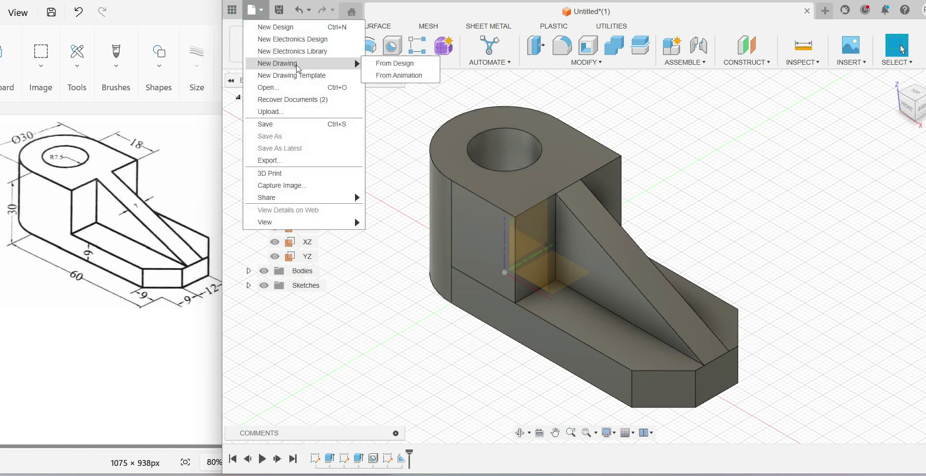
pyautogui.click(380, 63)
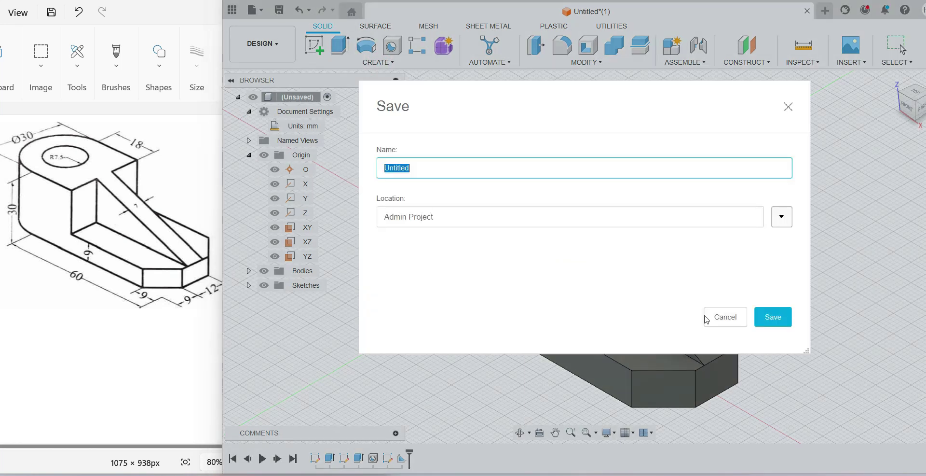
pyautogui.click(772, 317)
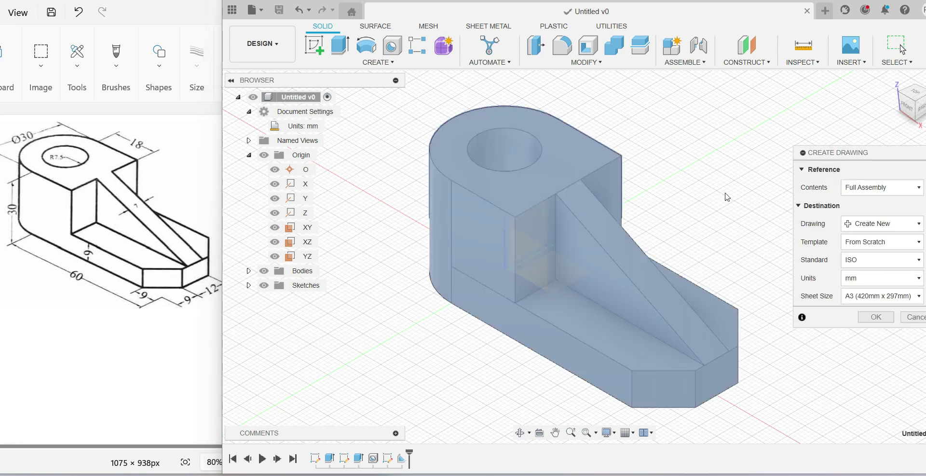
pyautogui.moveTo(849, 152); pyautogui.dragTo(760, 119)
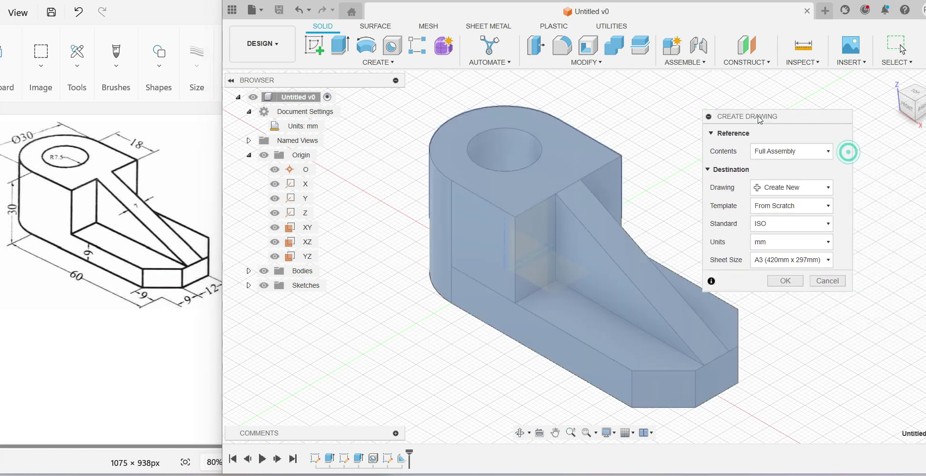
pyautogui.click(785, 281)
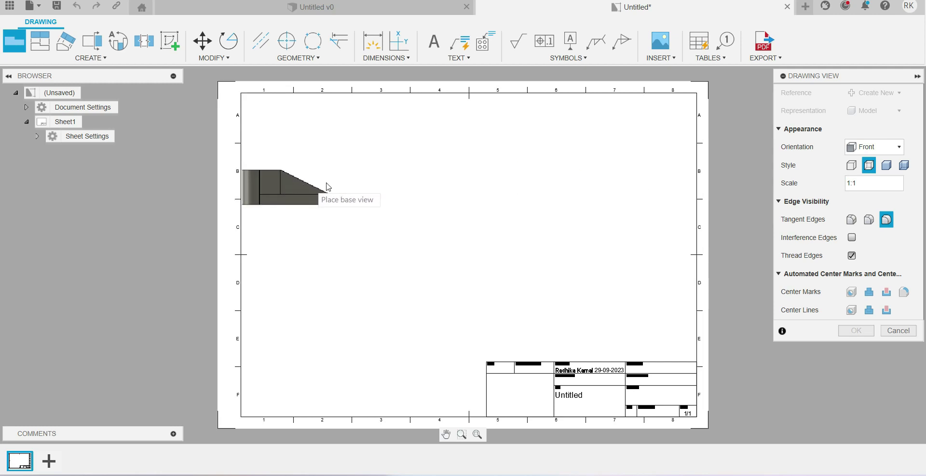
# - Place the front base view at 1:1 scale in the sheet's upper area and project side, top and isometric views from it
pyautogui.click(343, 175)
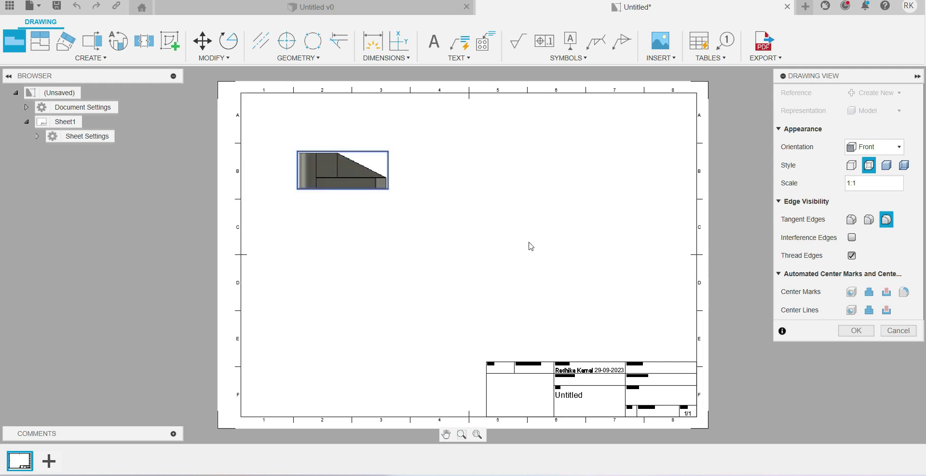
pyautogui.click(857, 331)
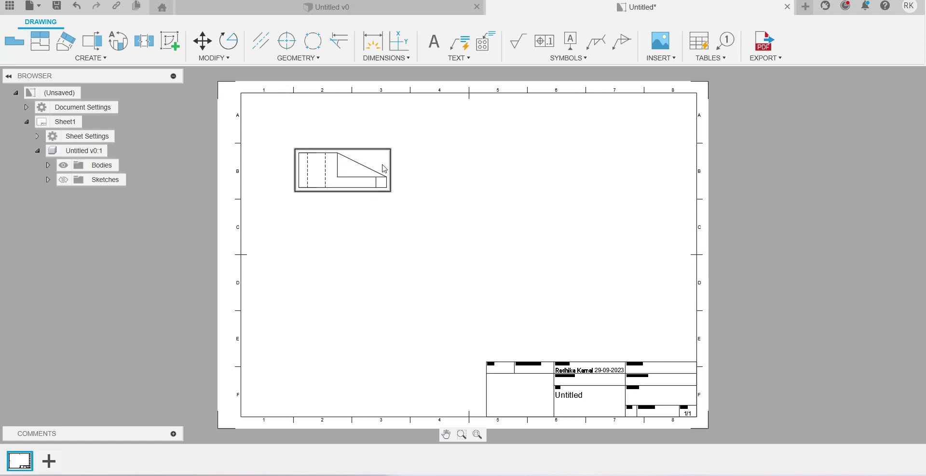
pyautogui.click(37, 41)
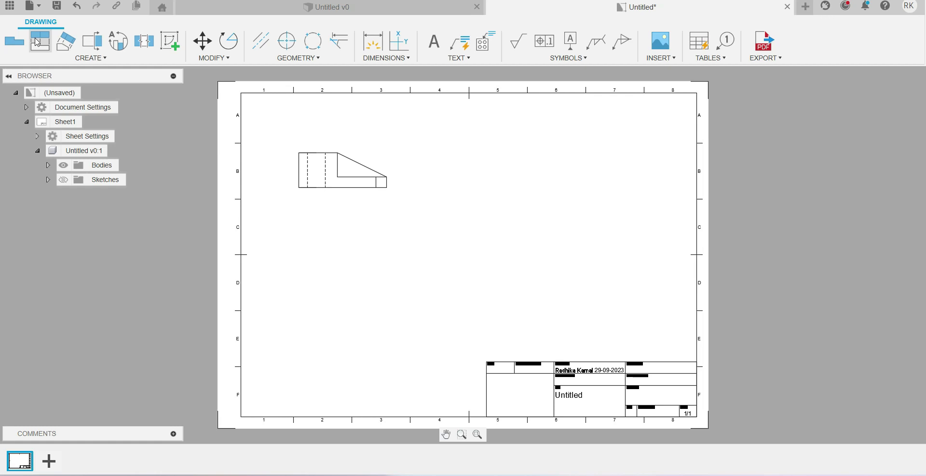
pyautogui.click(352, 181)
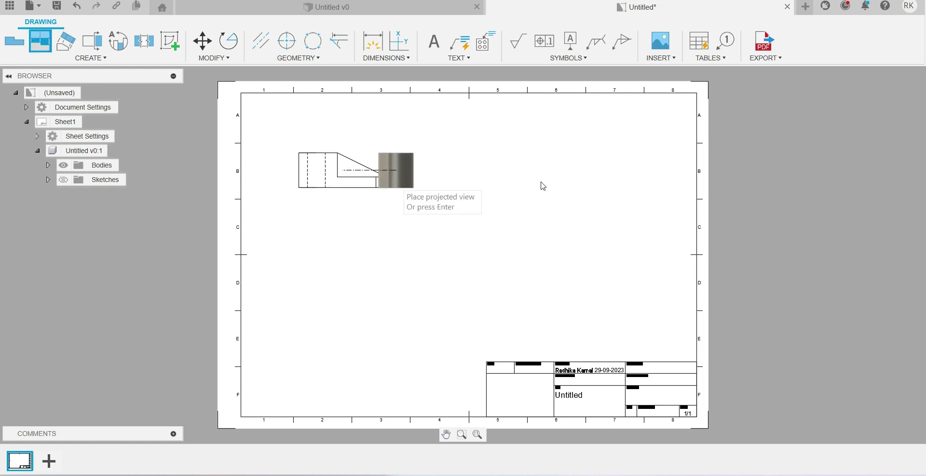
pyautogui.click(514, 179)
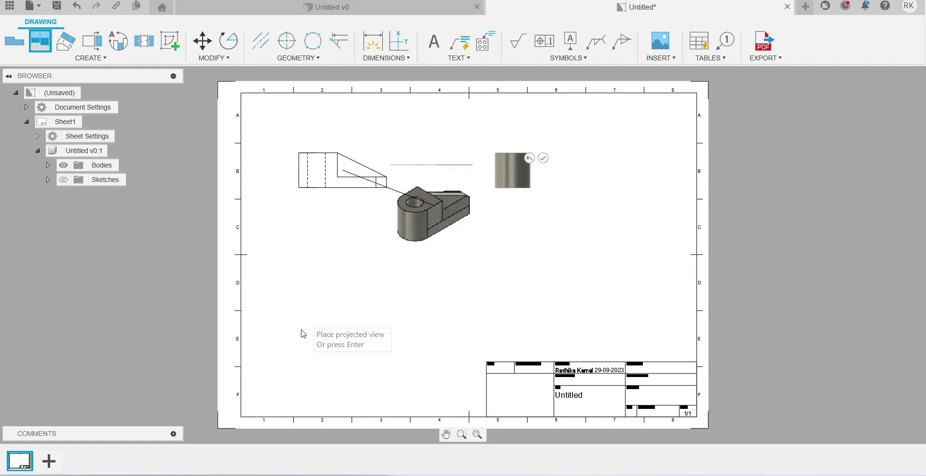
pyautogui.click(315, 273)
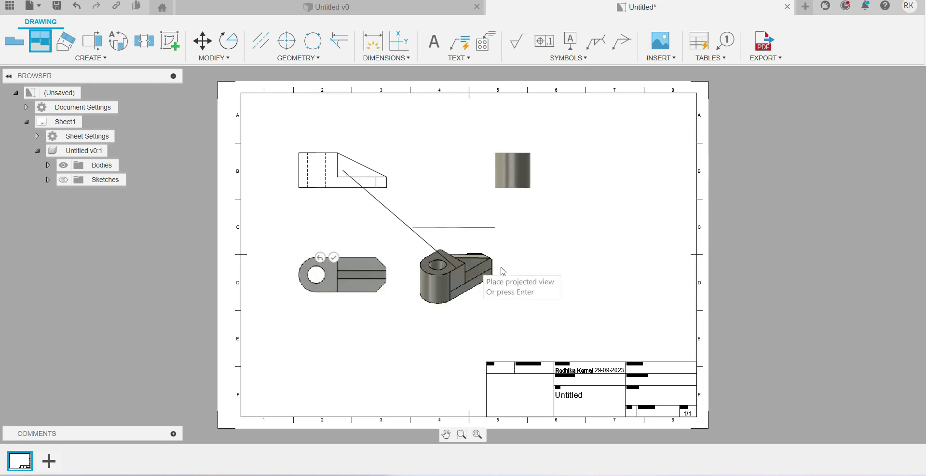
pyautogui.click(515, 274)
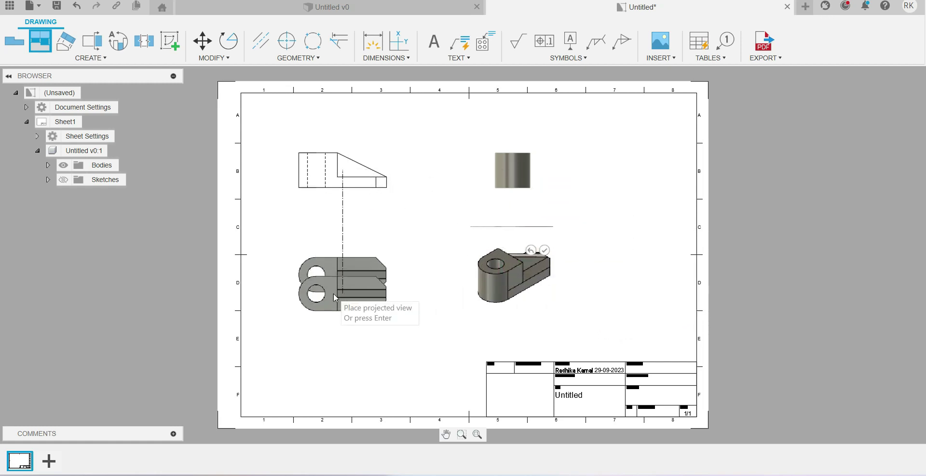
pyautogui.press('Return')
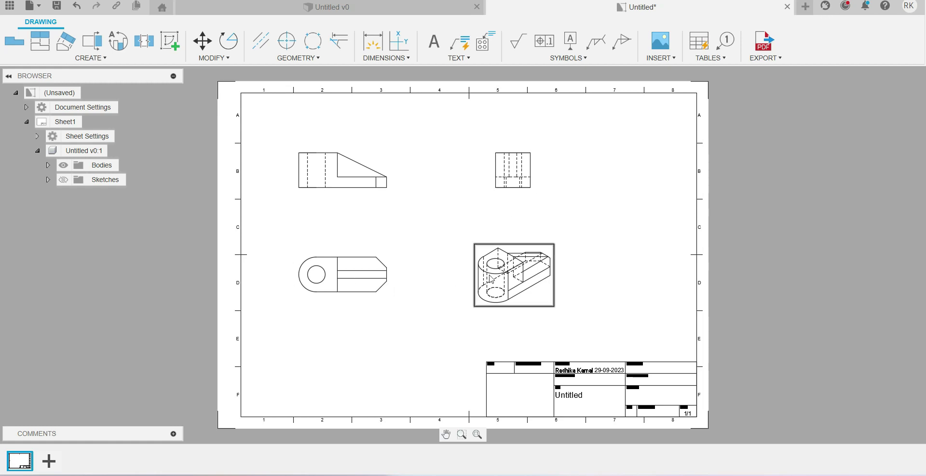
# - Open the title block's properties to examine its attribute fields, including the department, and exit
pyautogui.doubleClick(568, 376)
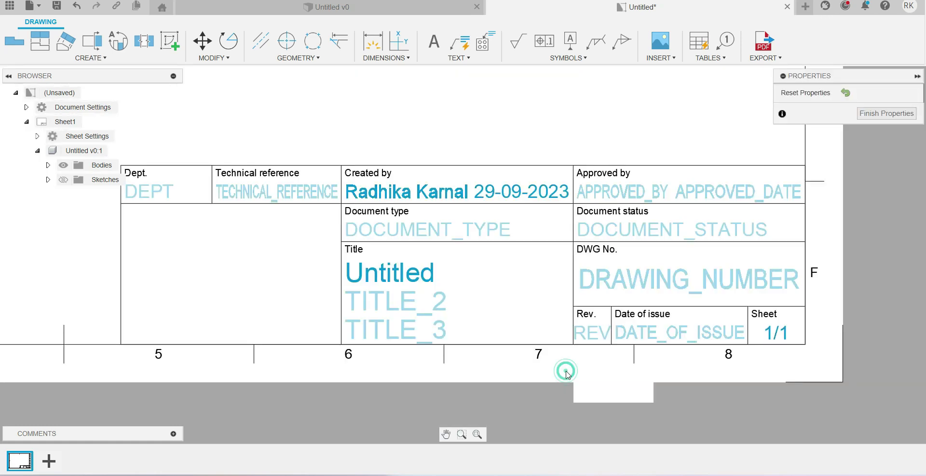
pyautogui.click(151, 193)
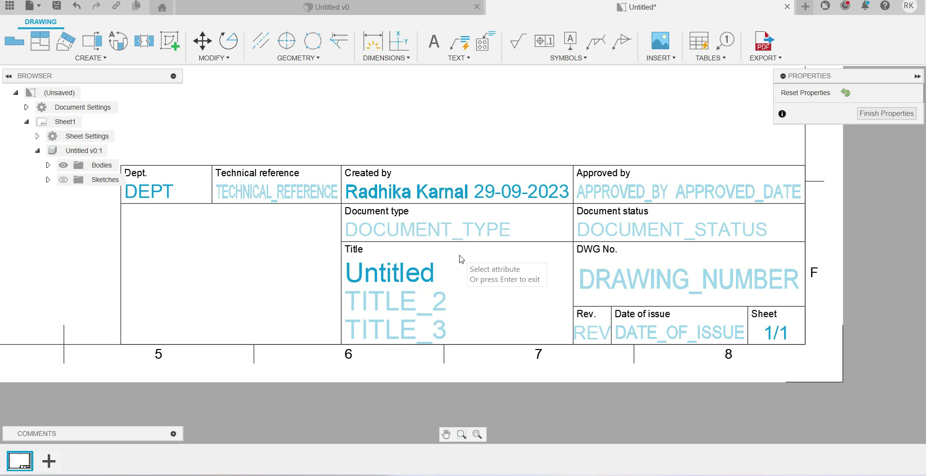
pyautogui.press('Return')
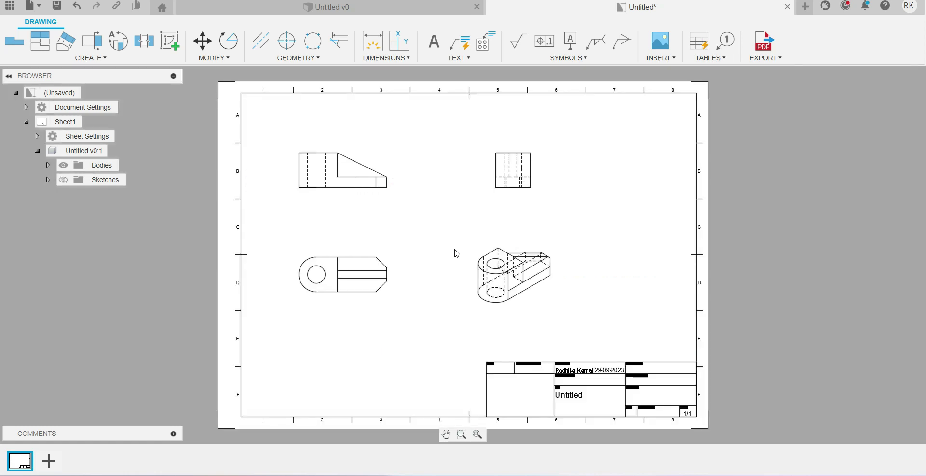
# - Dimension the front view's overall height beside it and its overall length below it
pyautogui.click(373, 44)
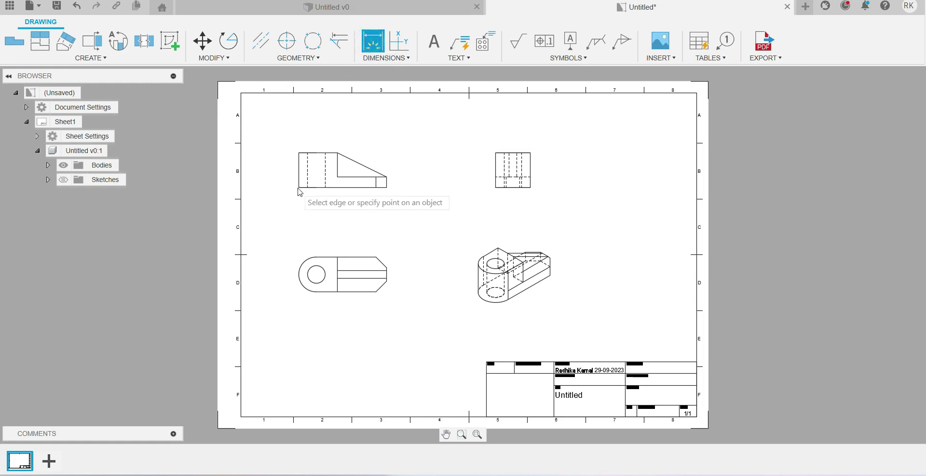
pyautogui.click(299, 153)
pyautogui.click(299, 188)
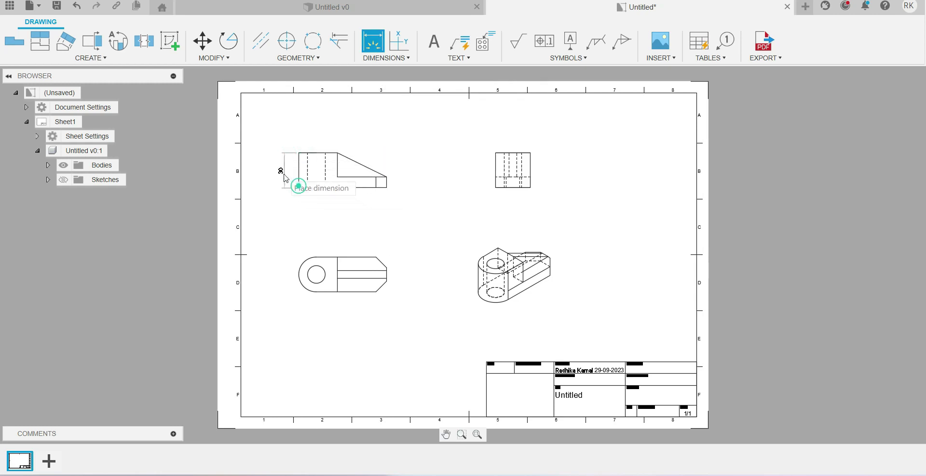
pyautogui.click(282, 170)
pyautogui.click(299, 188)
pyautogui.click(387, 187)
pyautogui.click(342, 200)
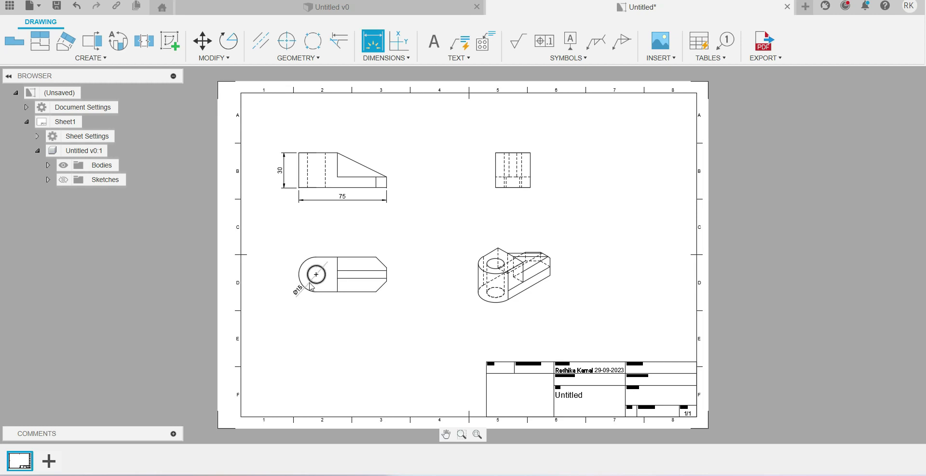
# - In the top view, dimension the hole's diameter and the distance from the hole's centre to the base's far end
pyautogui.click(311, 286)
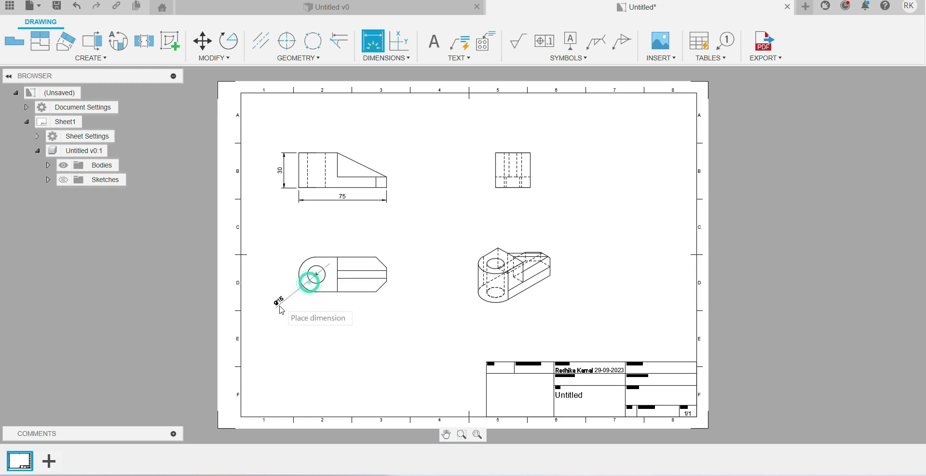
pyautogui.click(286, 303)
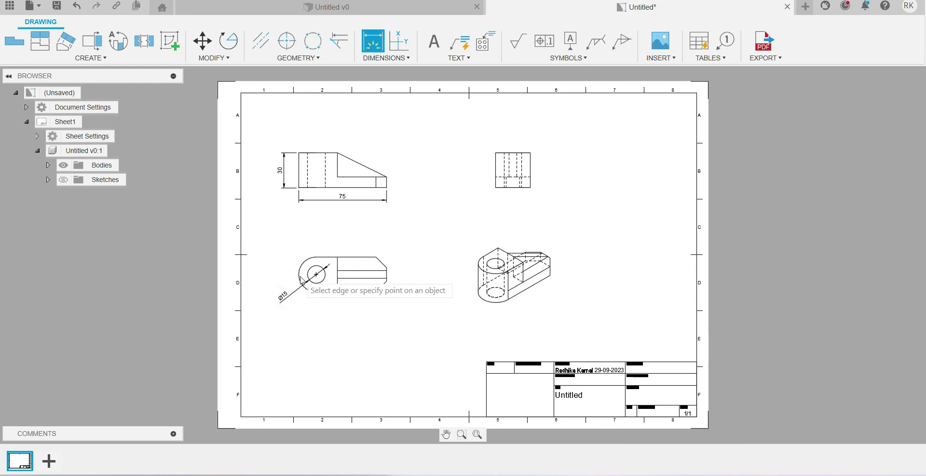
pyautogui.click(316, 274)
pyautogui.click(386, 283)
pyautogui.click(351, 316)
# - Dimension the height and width of the side view
pyautogui.click(530, 187)
pyautogui.click(530, 154)
pyautogui.click(544, 172)
pyautogui.click(510, 187)
pyautogui.click(525, 205)
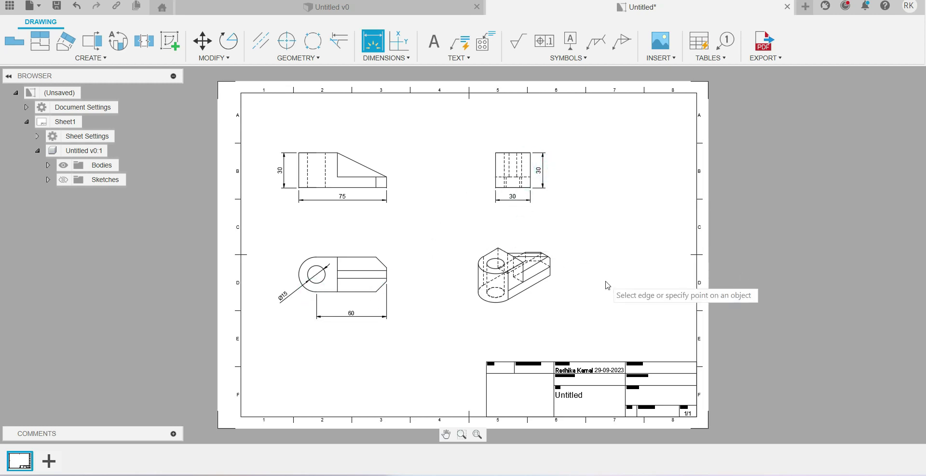
# - In the top view, dimension the width of the base's flat far end between the two chamfers
pyautogui.click(387, 267)
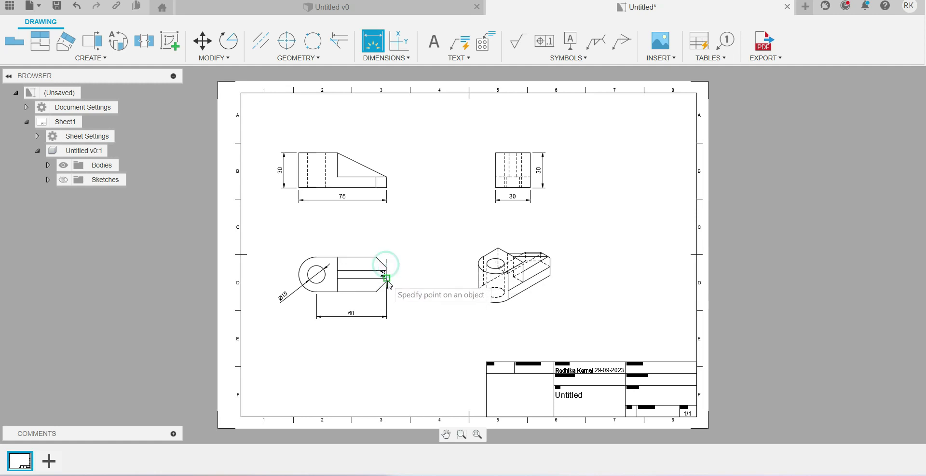
pyautogui.click(387, 281)
pyautogui.click(394, 279)
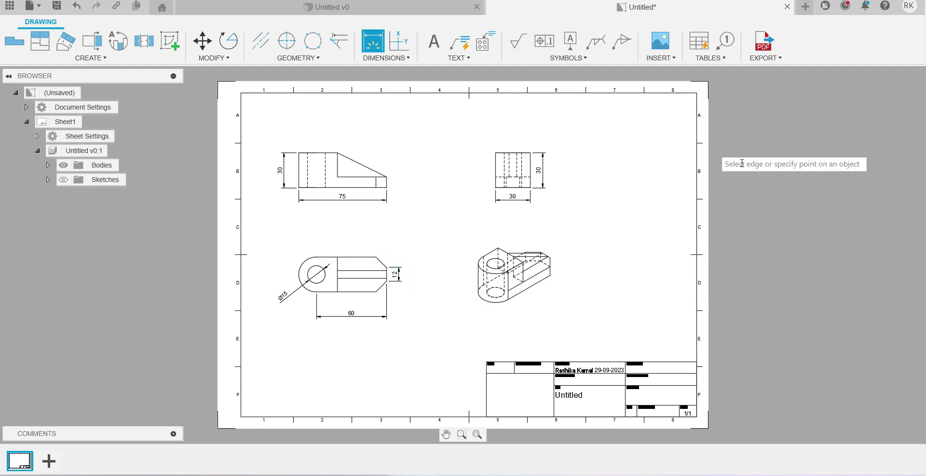
# - Open the PDF export for all sheets to examine its file name, type and save location options, and exit without saving
pyautogui.click(765, 48)
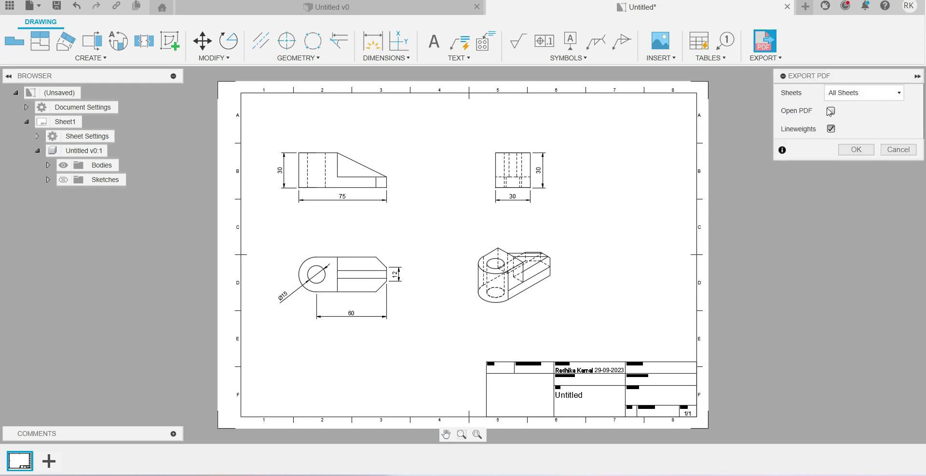
pyautogui.click(848, 155)
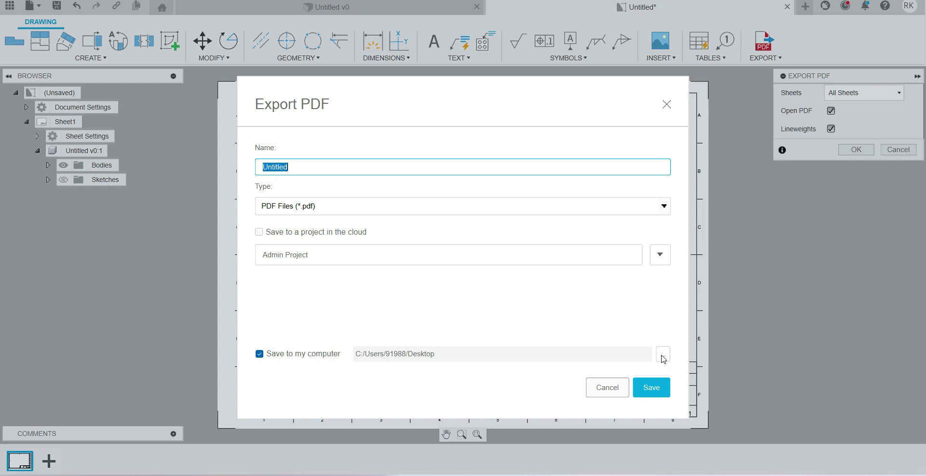
pyautogui.click(615, 387)
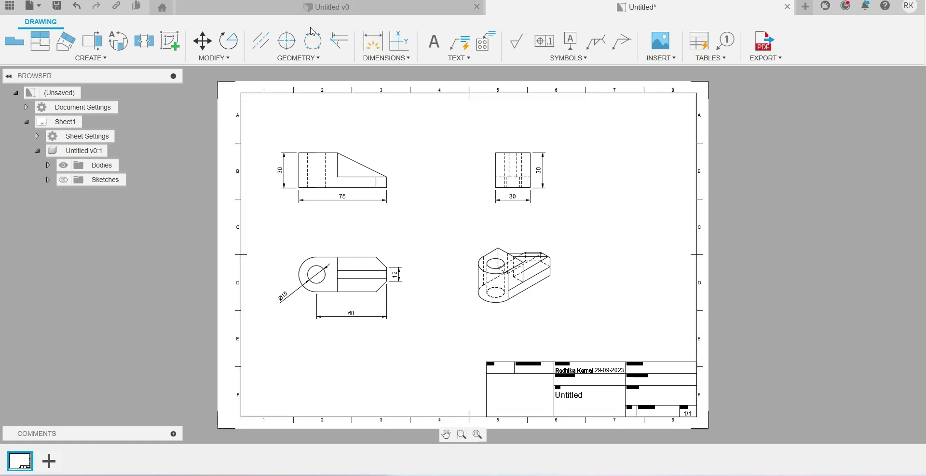
# - Return to the bracket's 3D model, list its sketches, and open the rib's sketch for editing
pyautogui.click(332, 9)
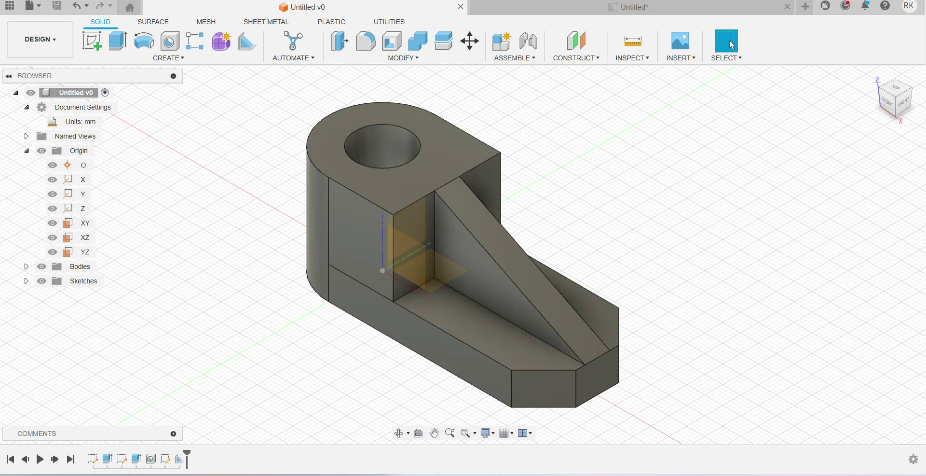
pyautogui.click(26, 281)
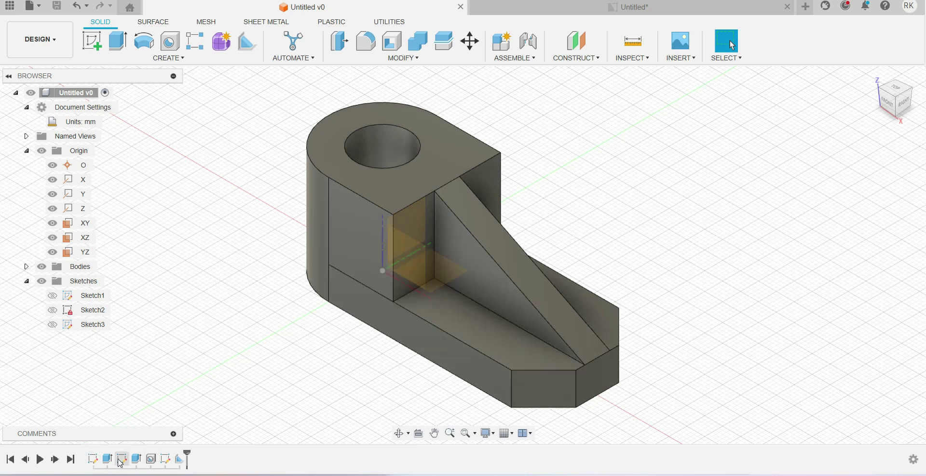
pyautogui.doubleClick(165, 461)
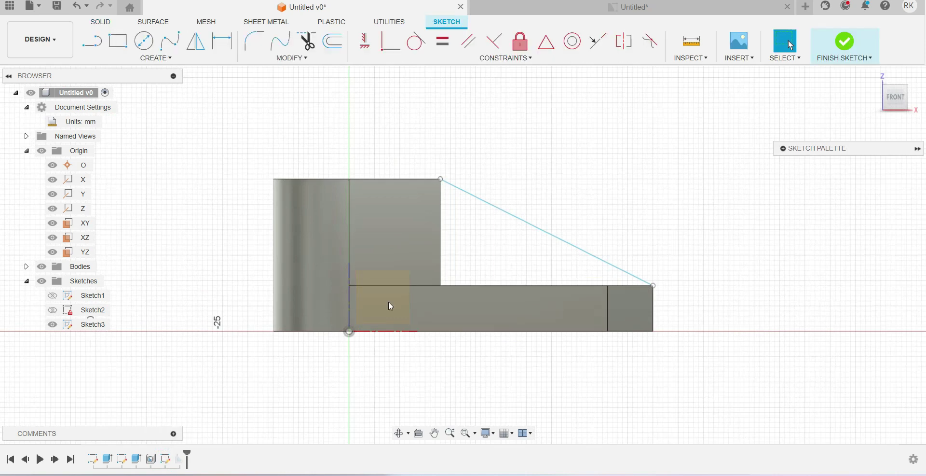